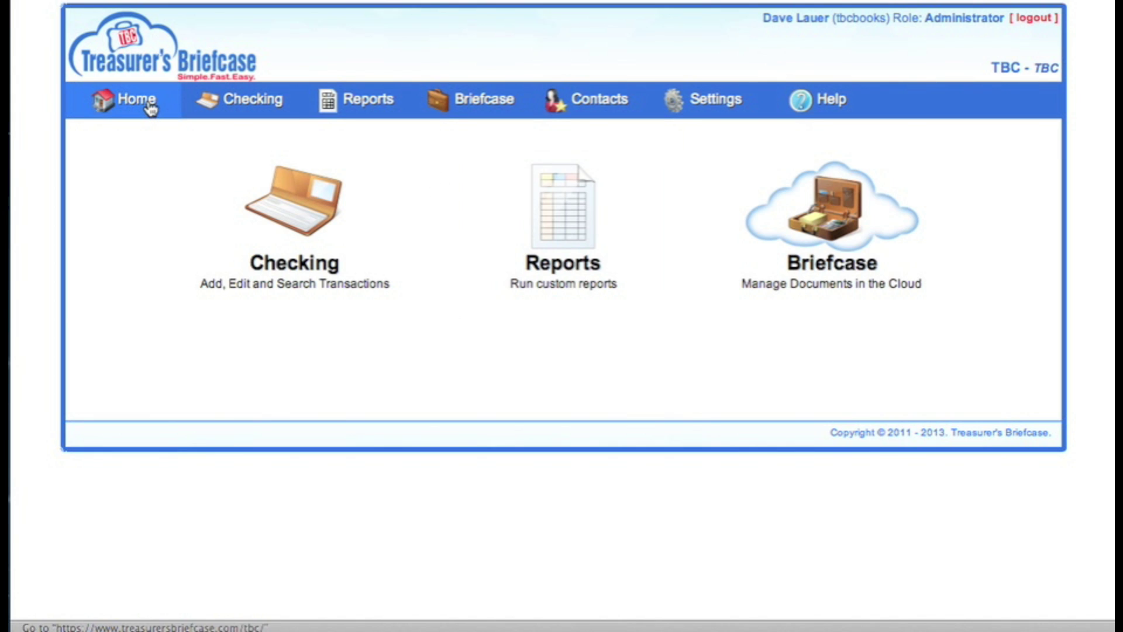
From the Checking register, start a blank check #7 for the Groveville PTA Yardville account.
mouse_move(331, 109)
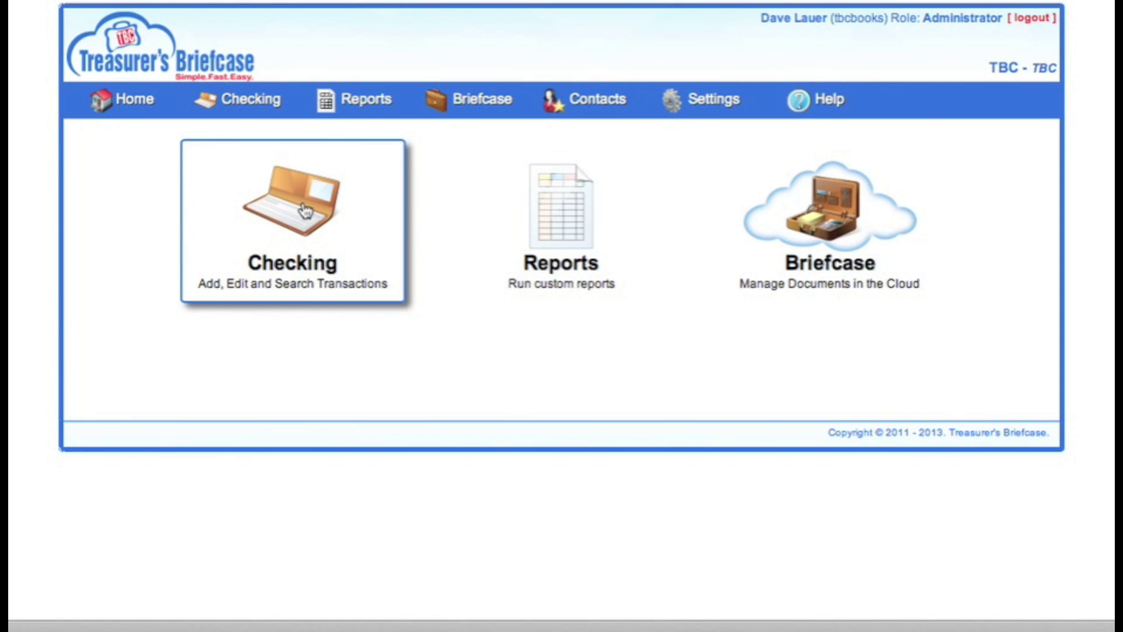
click(305, 209)
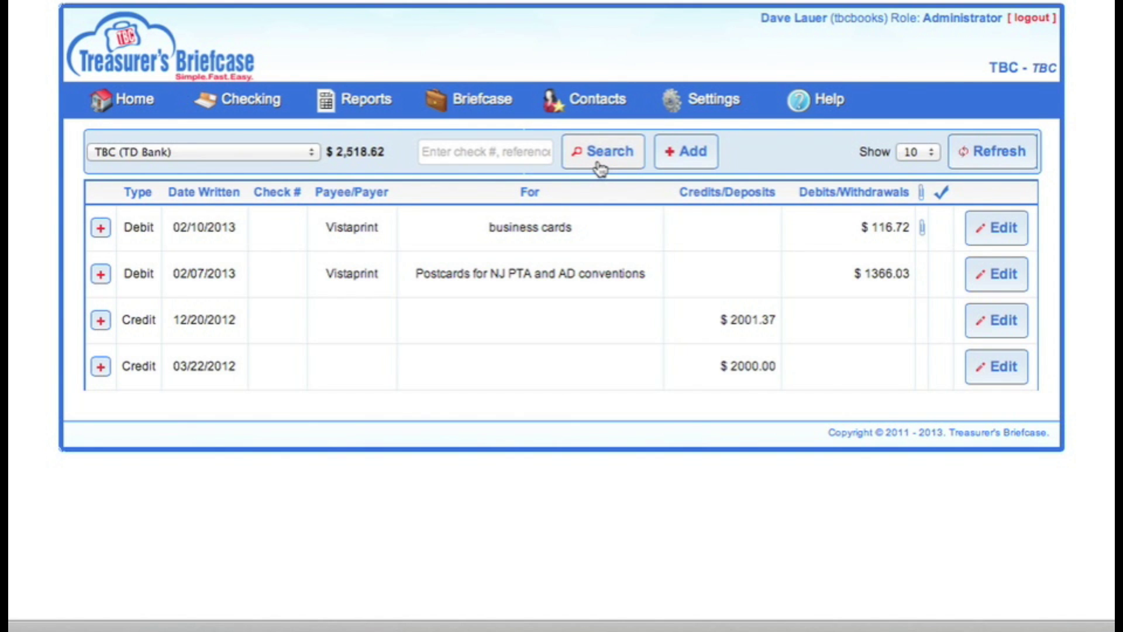
click(978, 233)
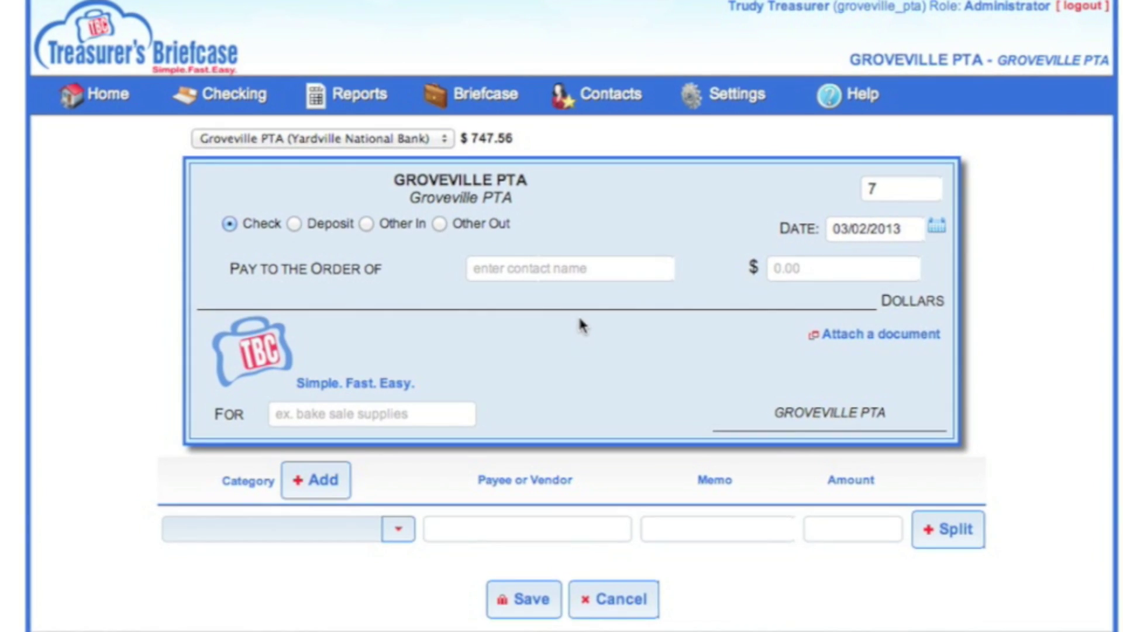
Switch the check's account to ING Savings, then back to Yardville National Bank.
click(475, 158)
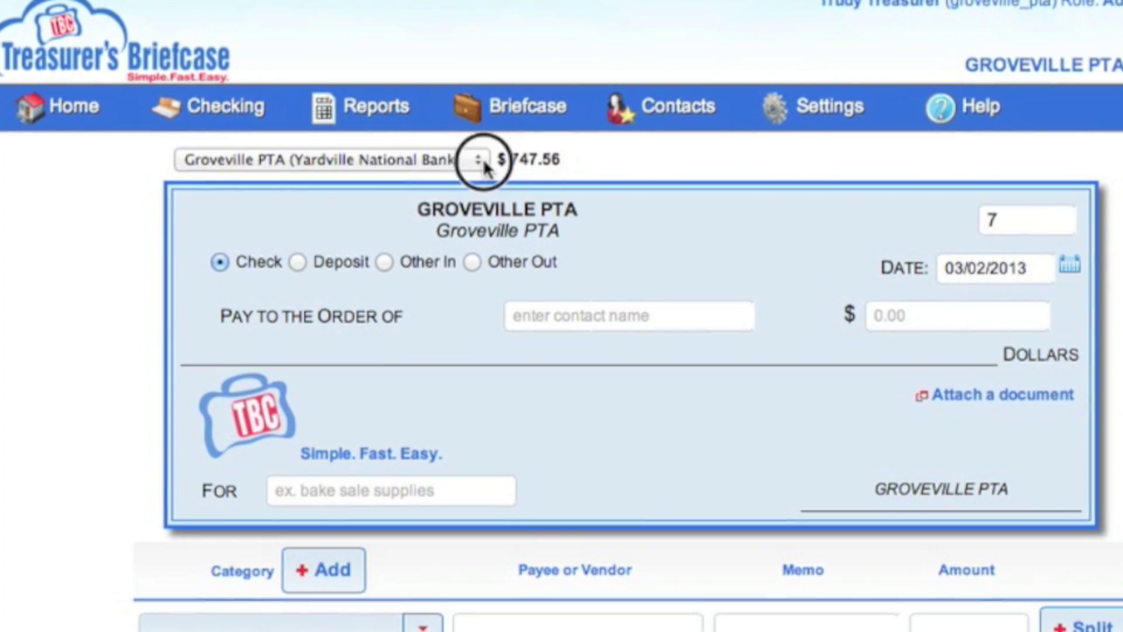
click(485, 160)
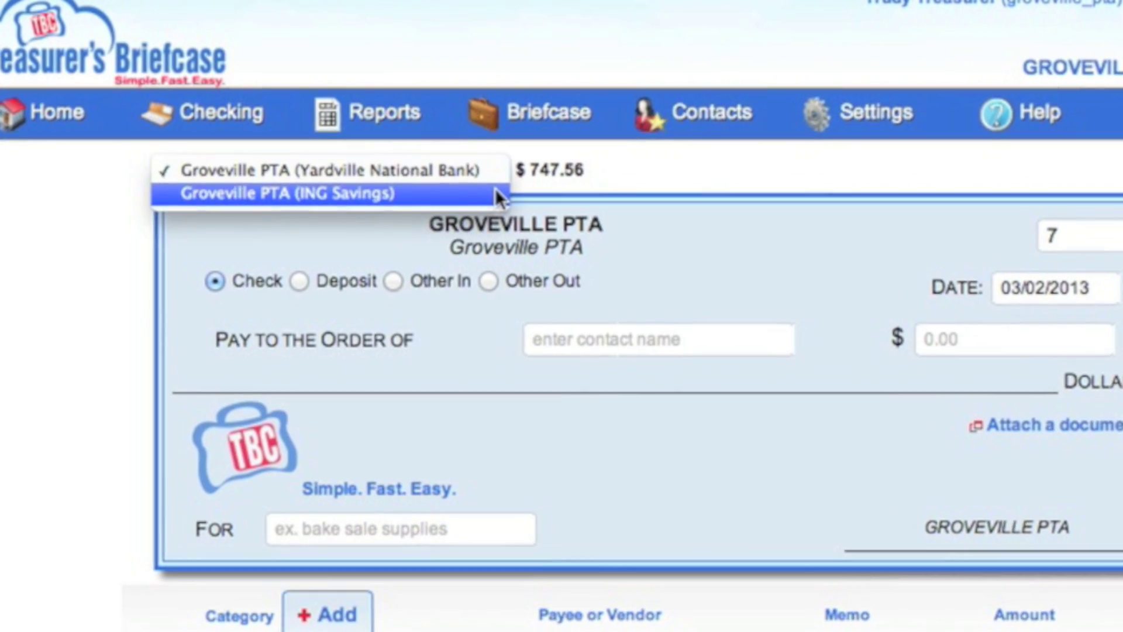
click(494, 188)
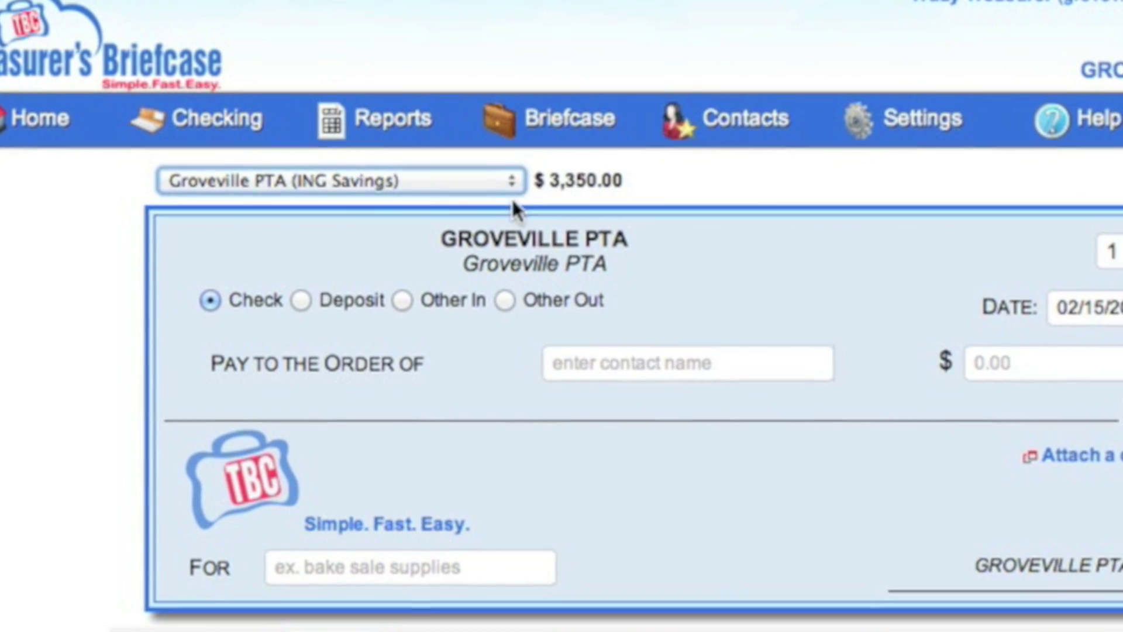
click(517, 183)
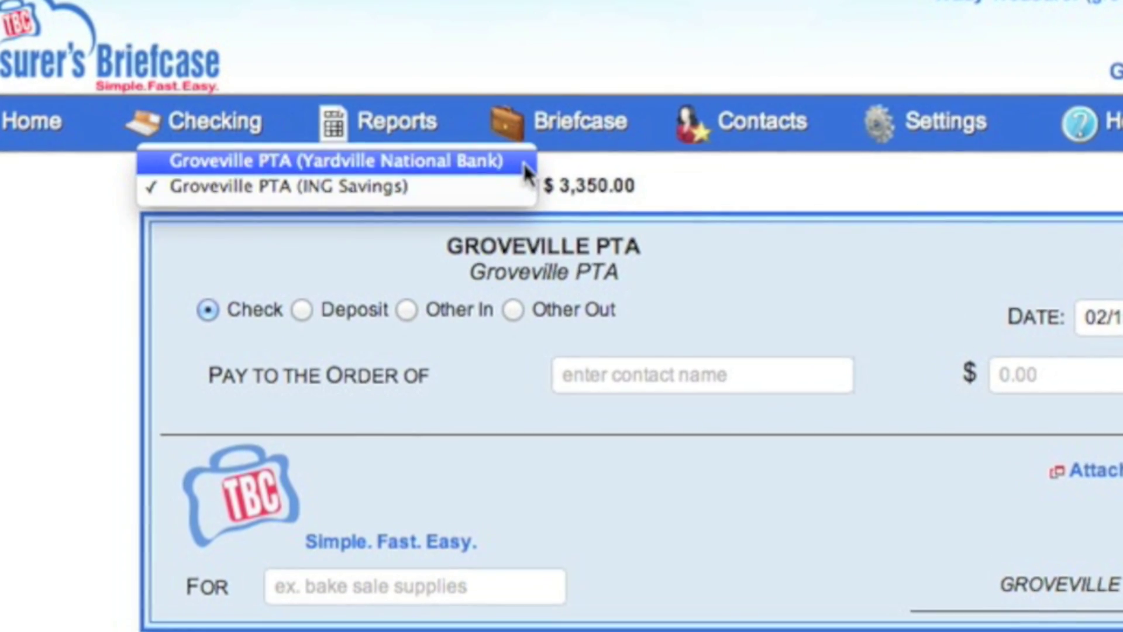
click(524, 163)
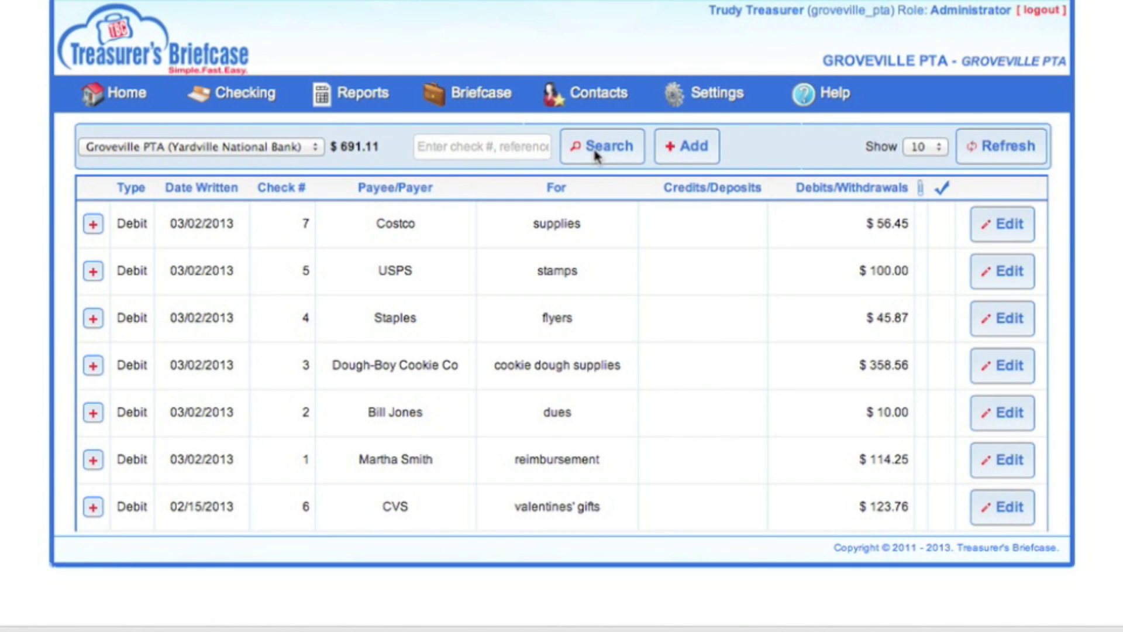
Search the register for 'smith' and expand the matching $114.25 reimbursement check.
click(471, 146)
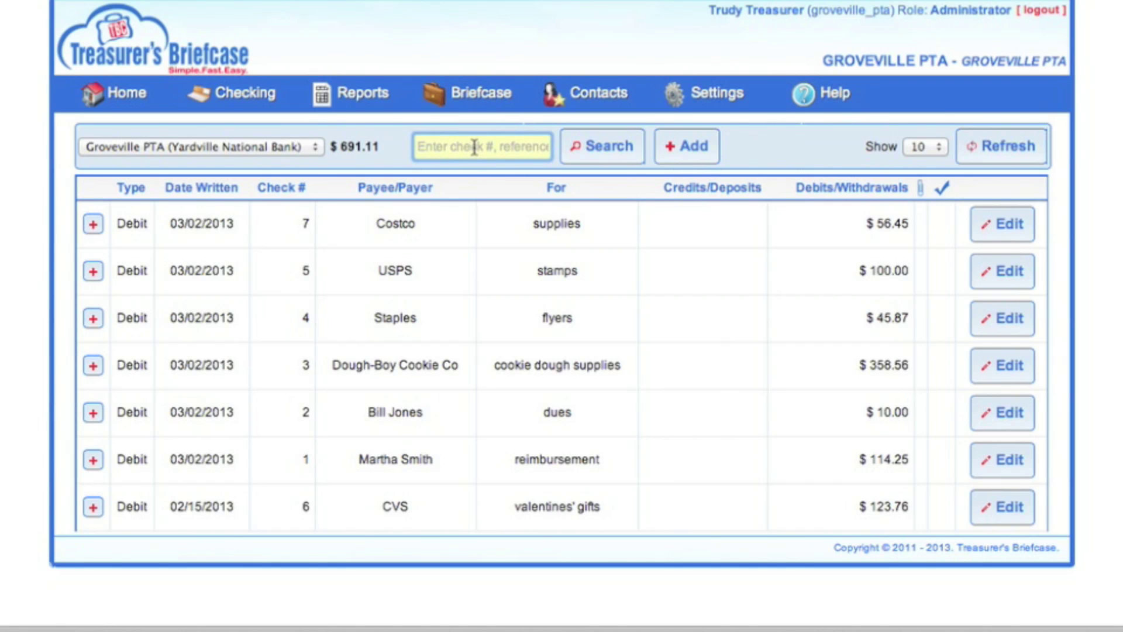
text(smith)
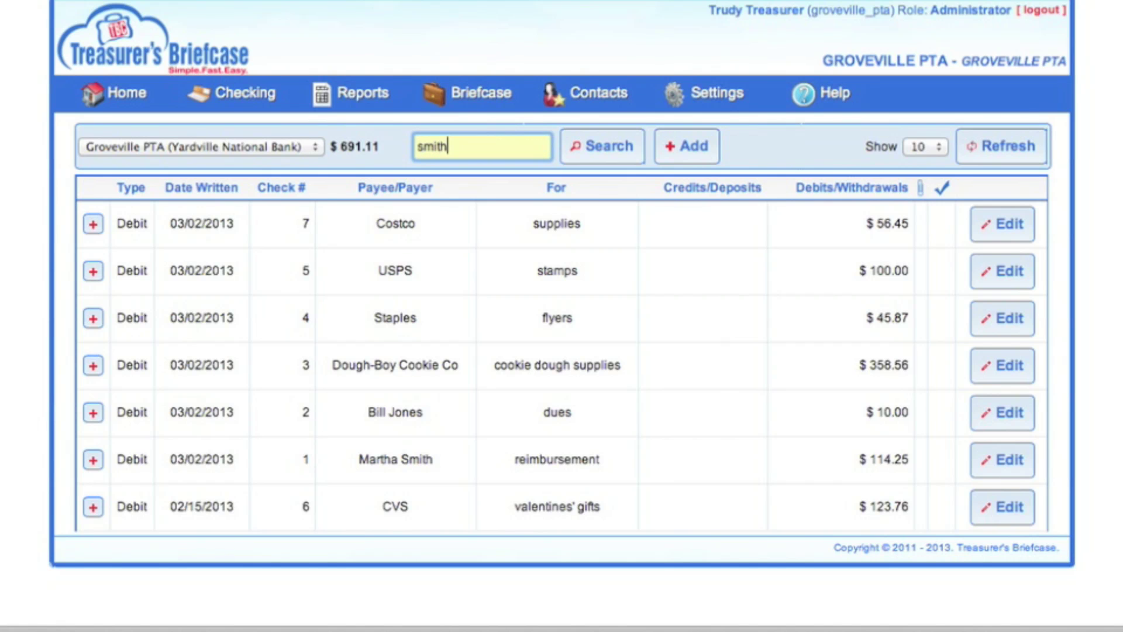
key(Return)
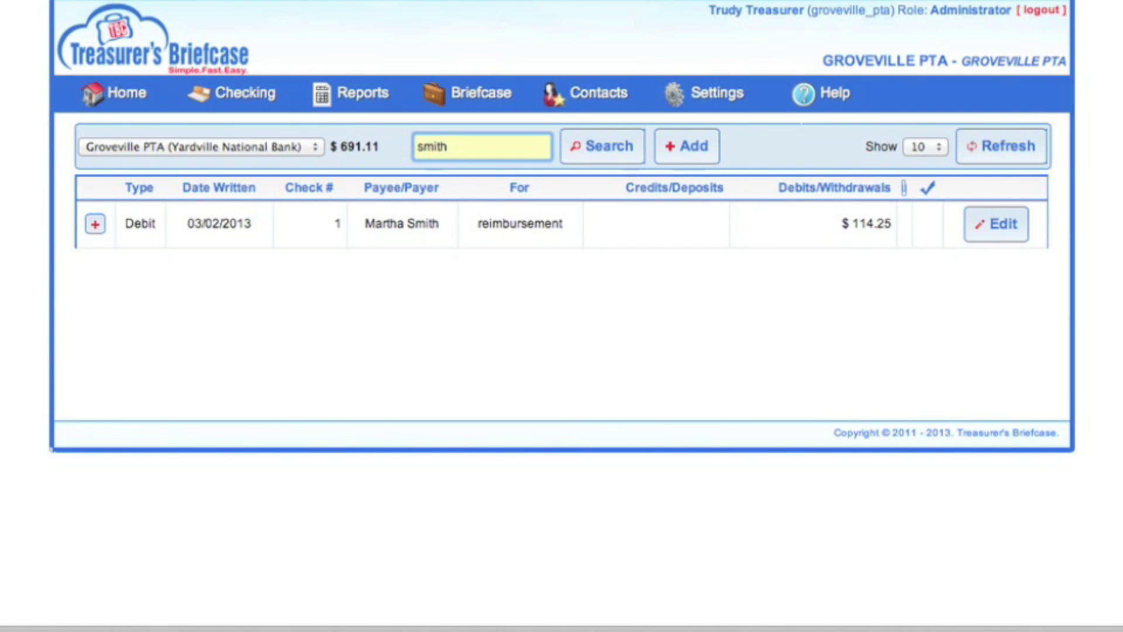
click(962, 233)
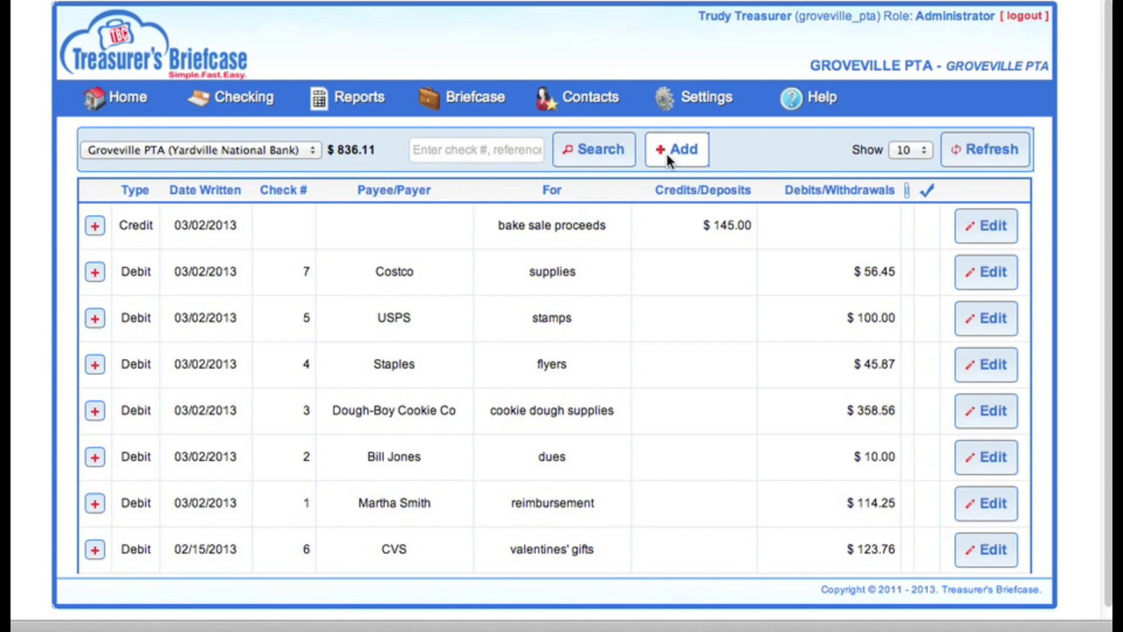
Start a new check #8 dated 03/02/2013.
click(665, 150)
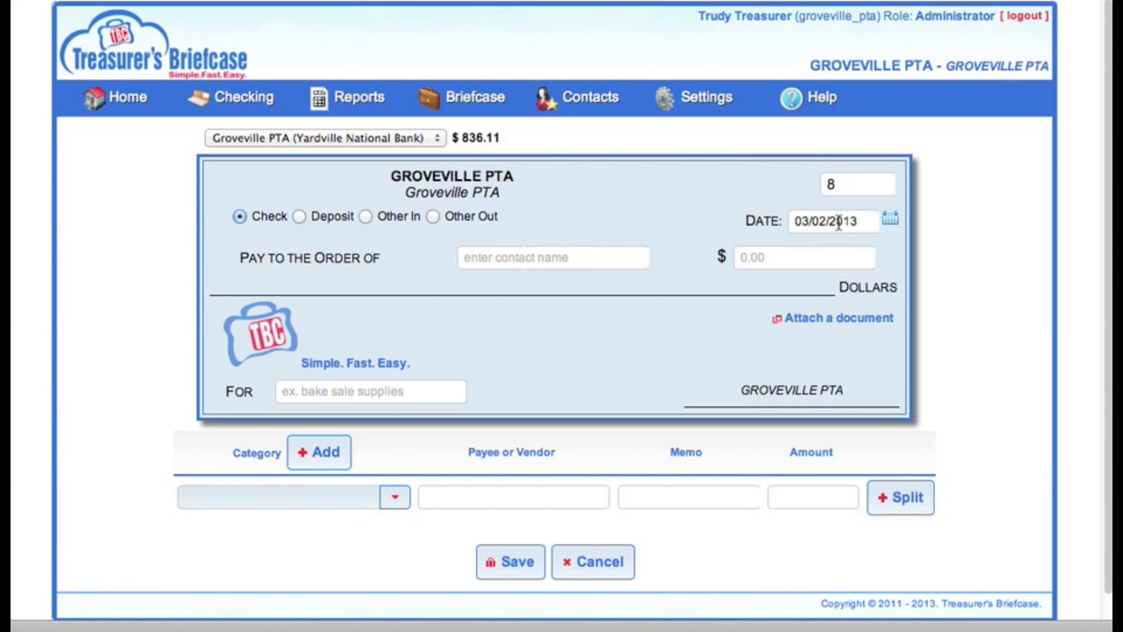
click(890, 220)
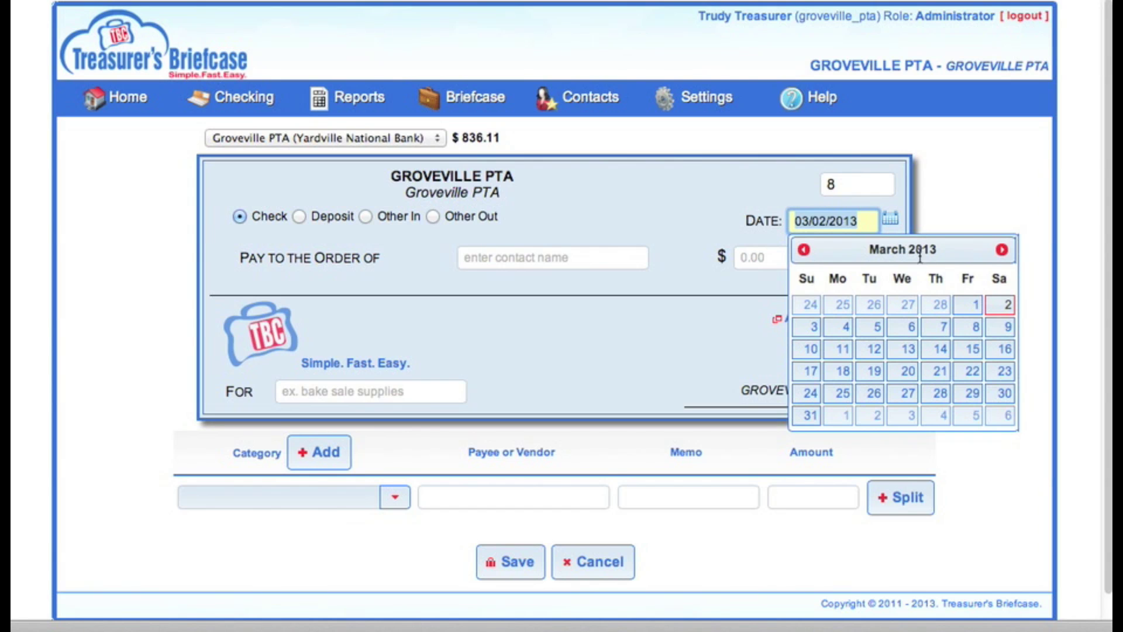
click(1004, 313)
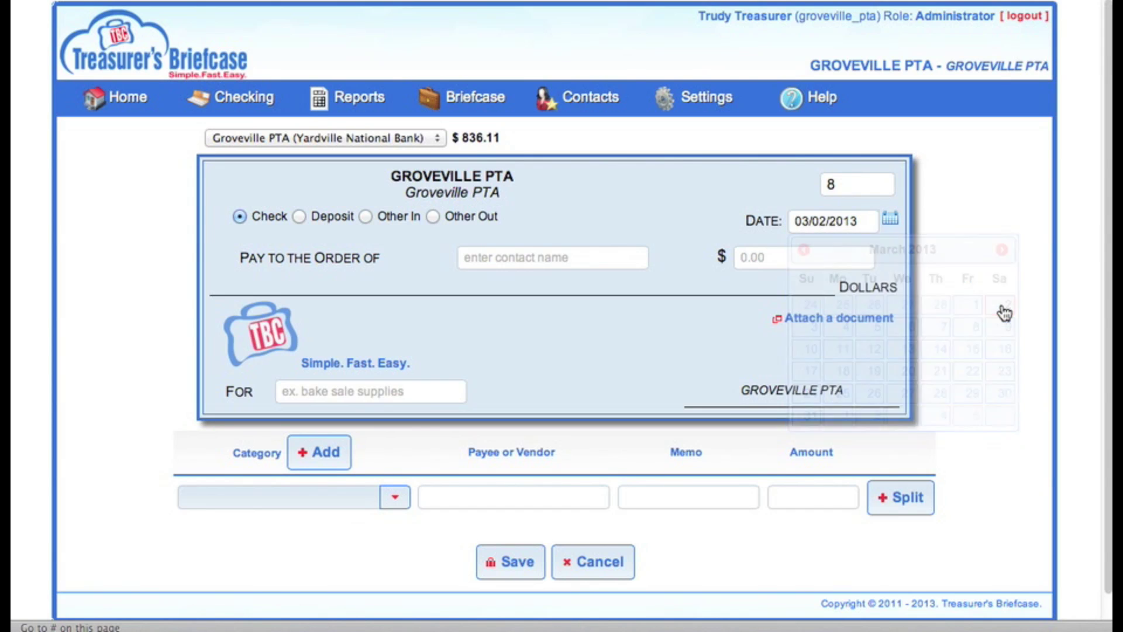
Enter the payee's full name and save them as a new contact.
click(576, 259)
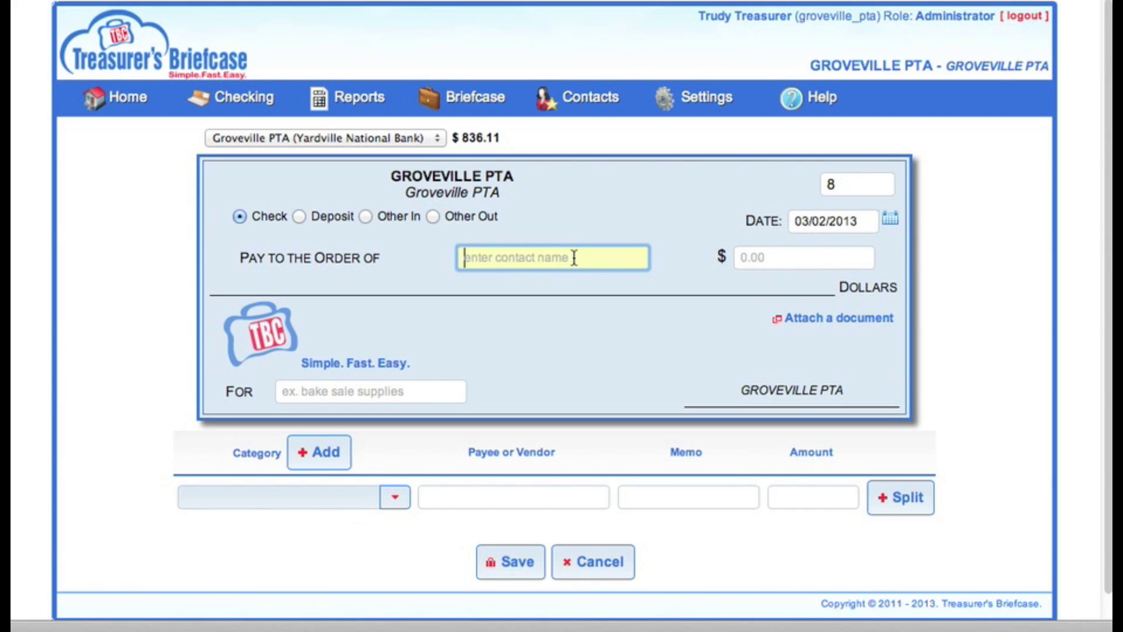
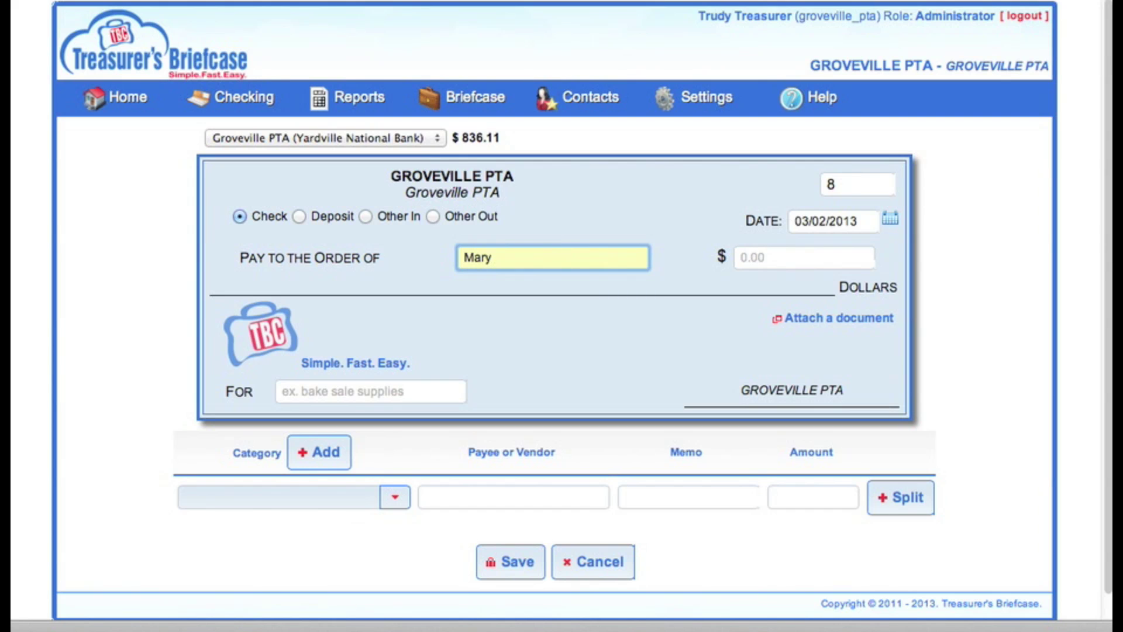
key(Tab)
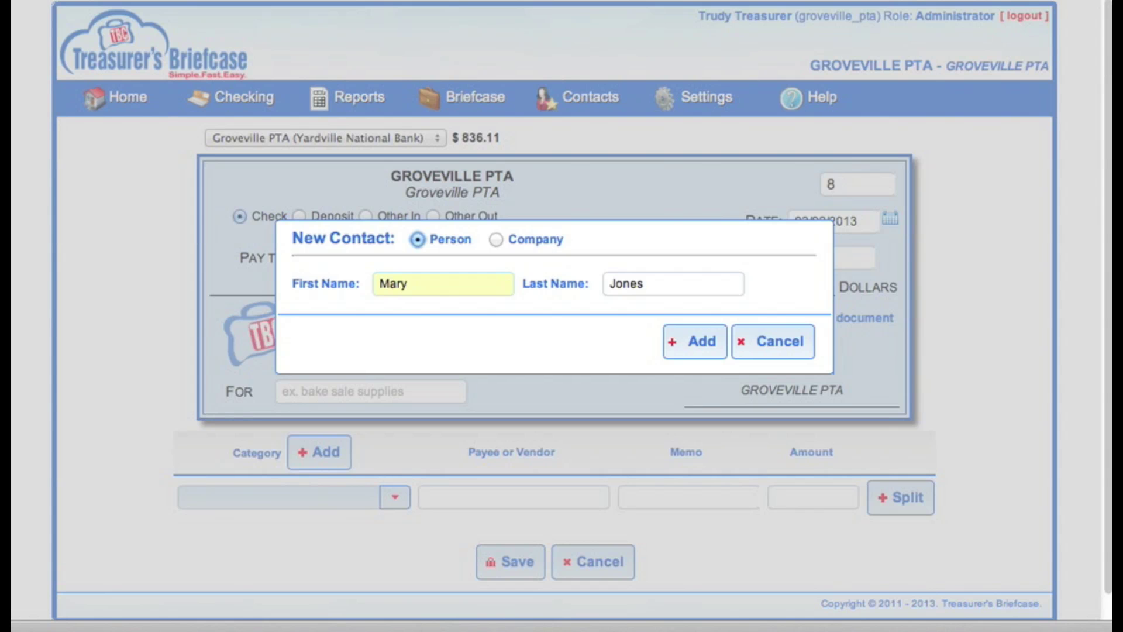
key(Tab)
key(Tab)
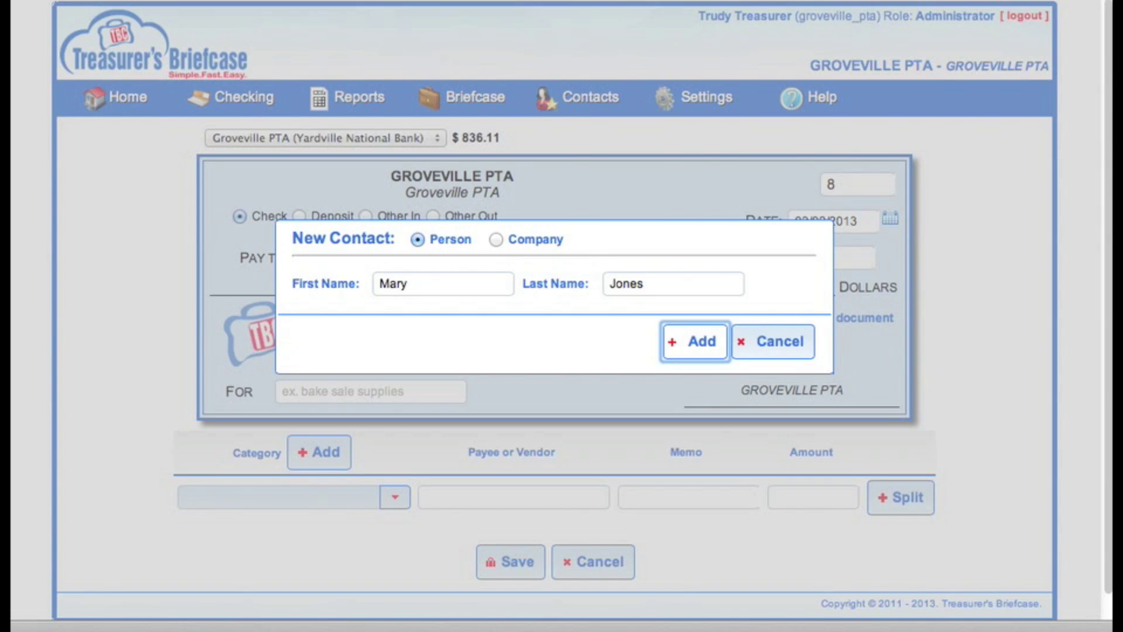
key(Return)
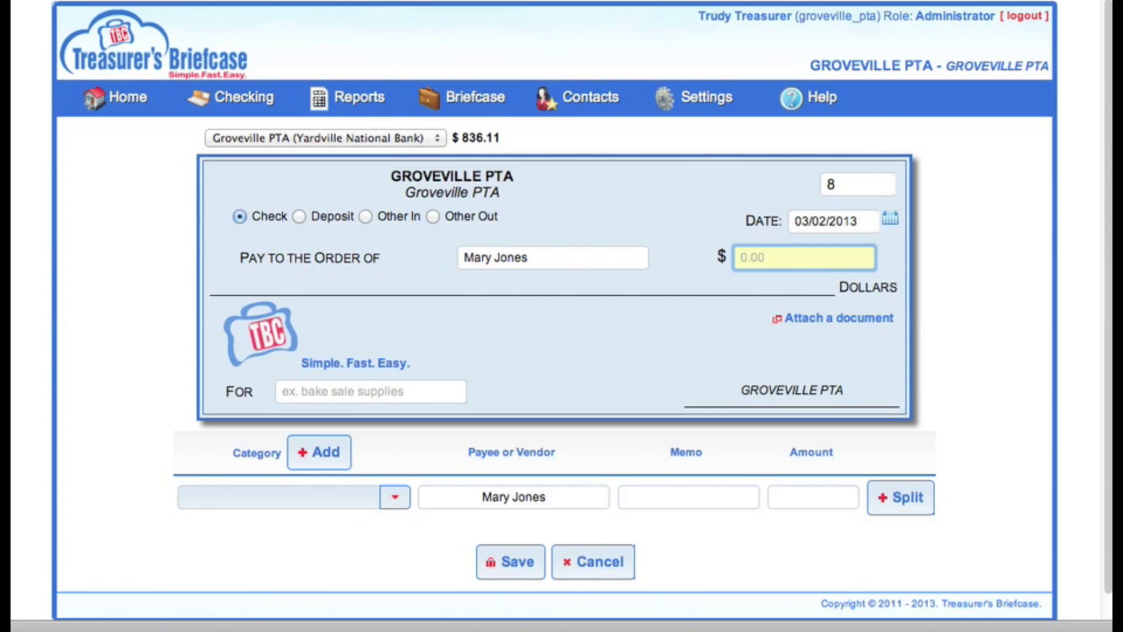
Give check #8 amount 125.00 and purpose 'reimbursement for supplies'.
text(125.00)
key(Tab)
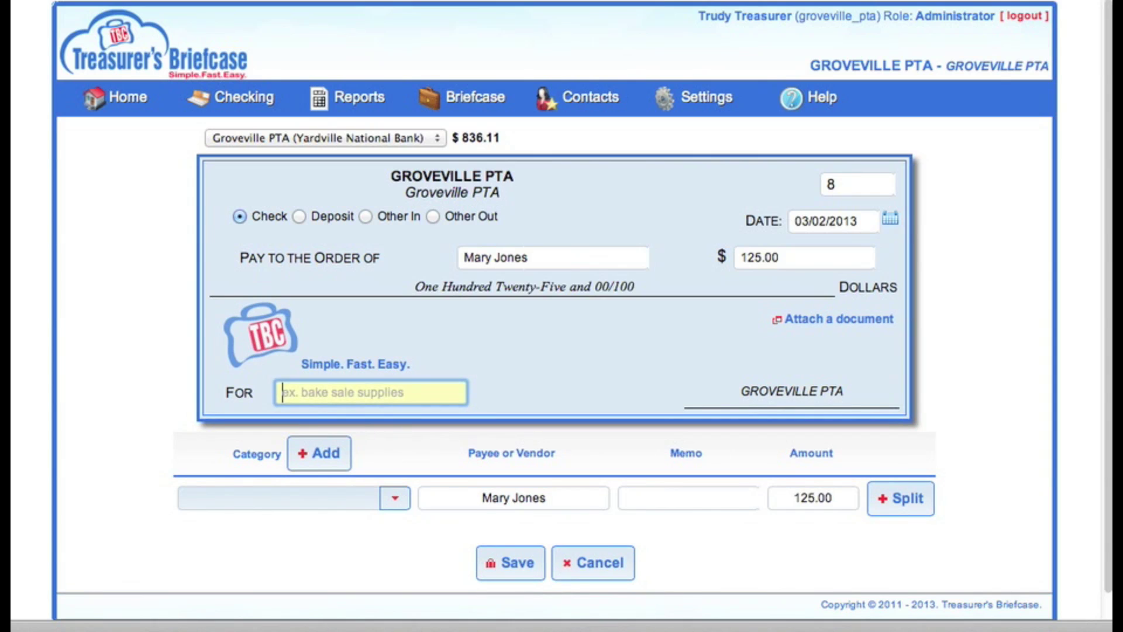
text(reimb)
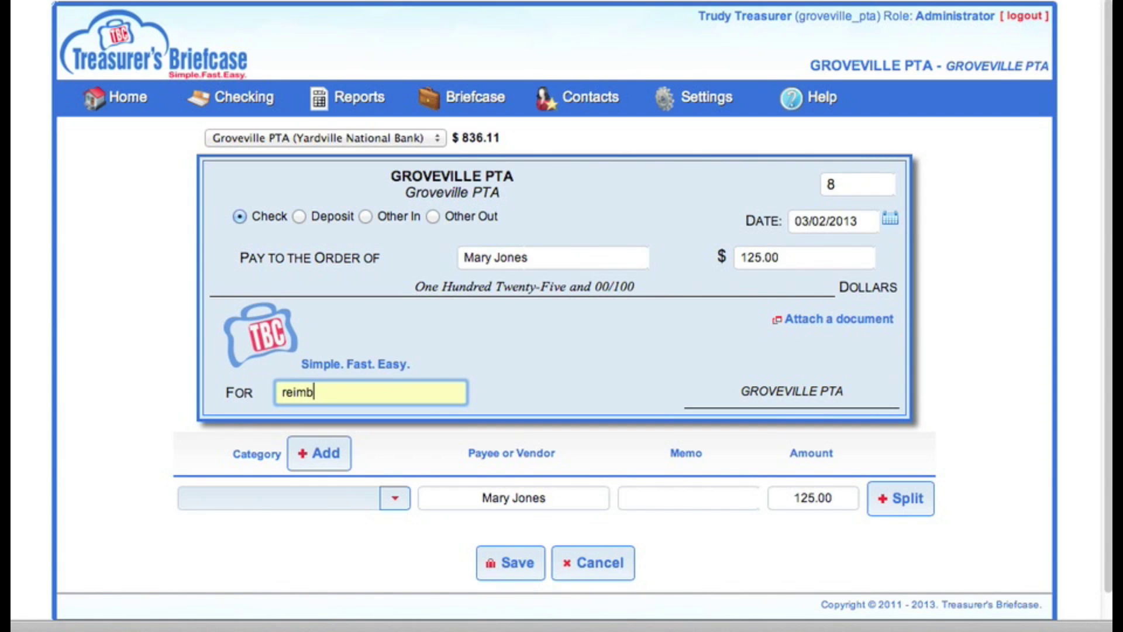
text(ursement for supplies)
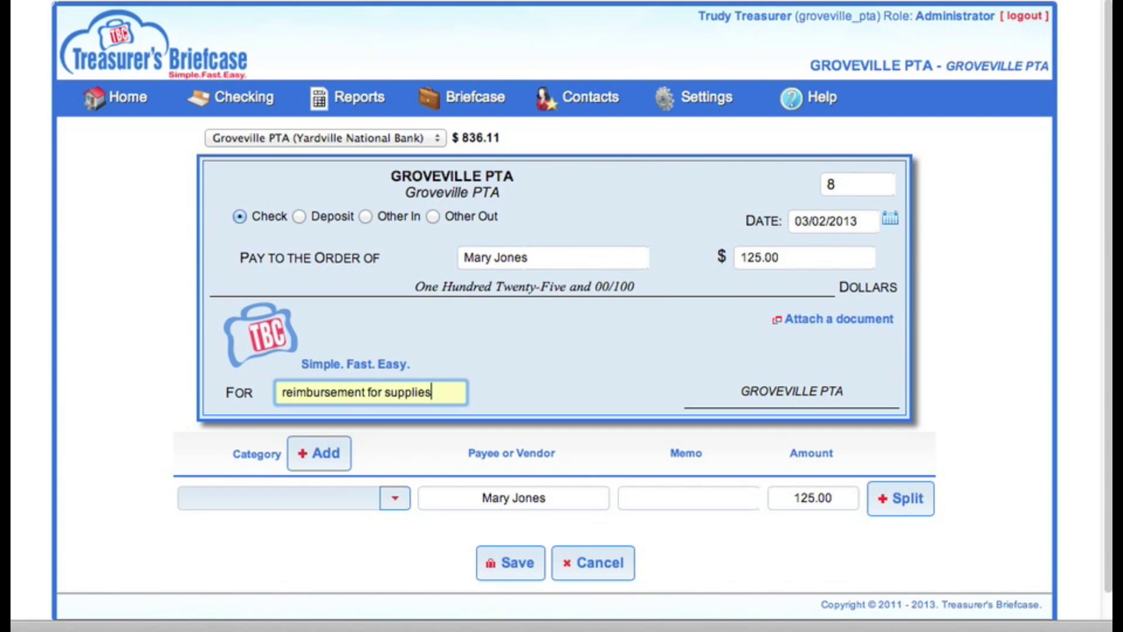
key(Tab)
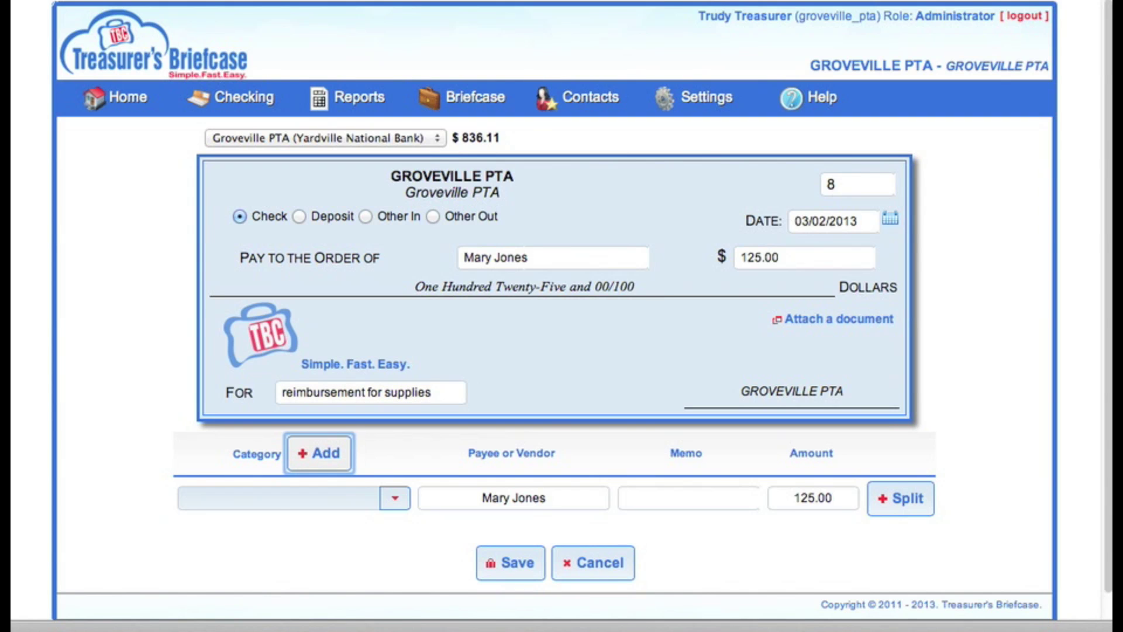
Fill the first line: category Bake Sale, memo 'cup cake holders', amount 25.00.
key(Tab)
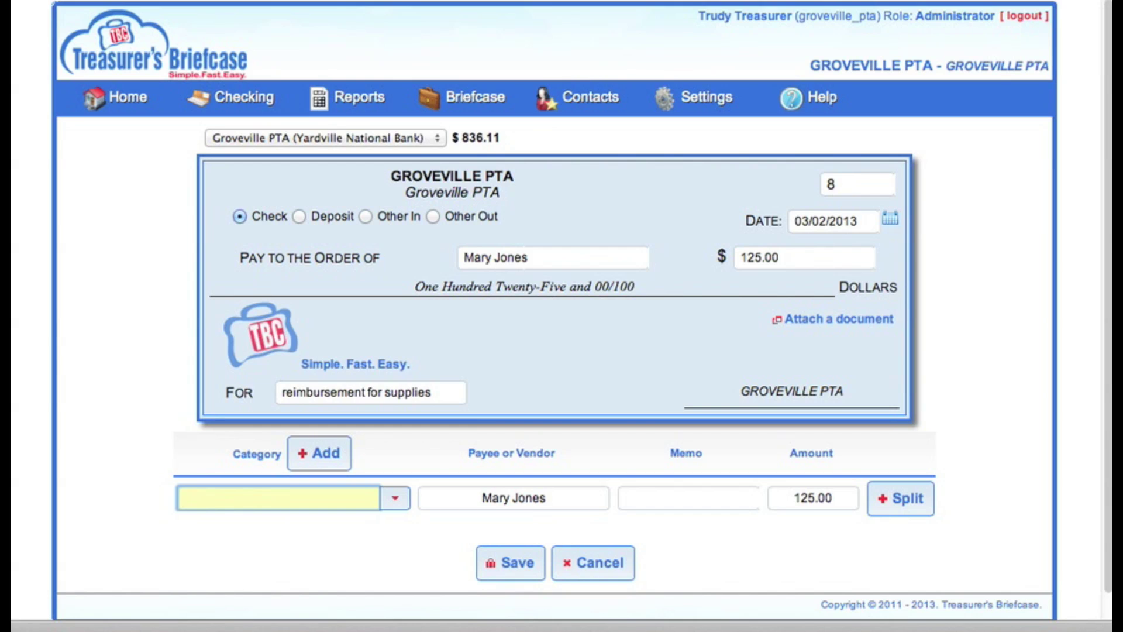
text(b)
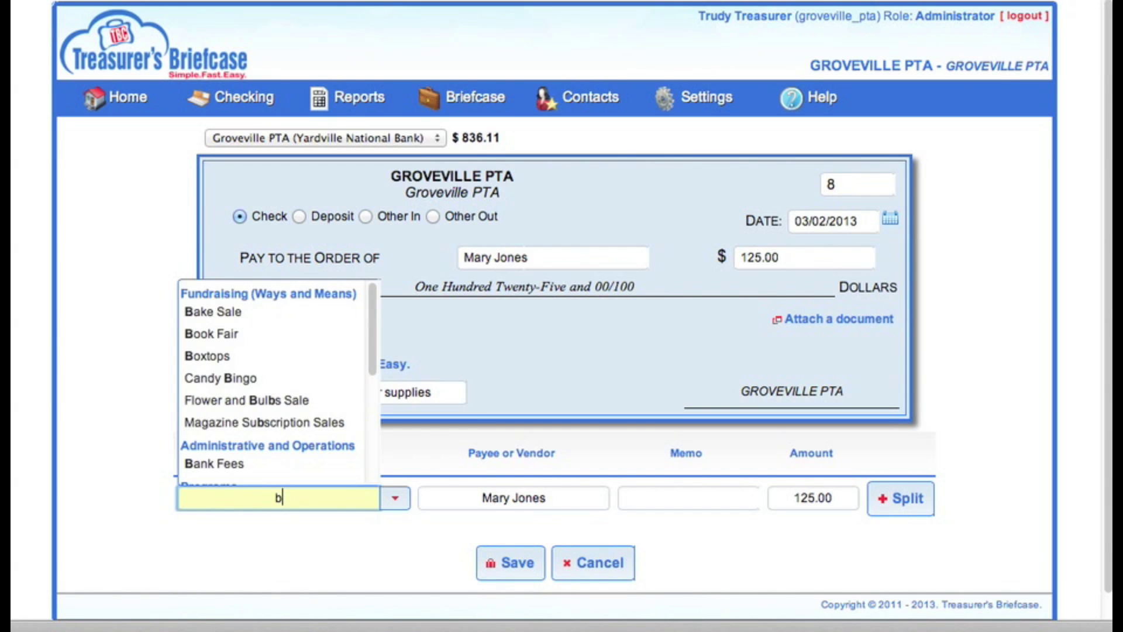
text(a)
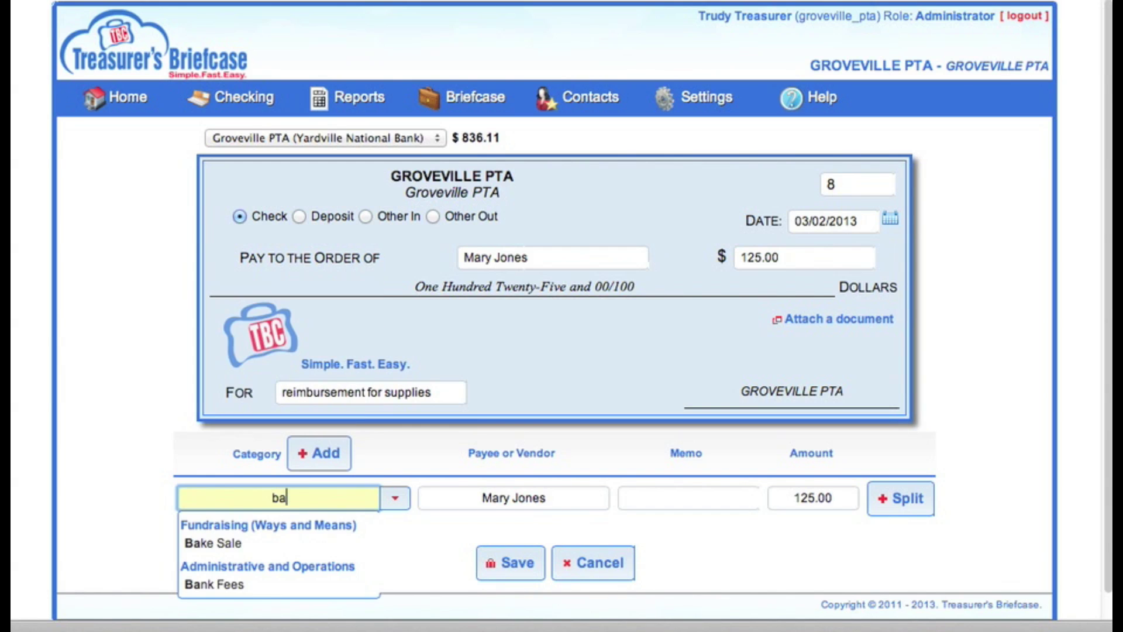
key(Down)
key(Down)
key(Up)
key(Return)
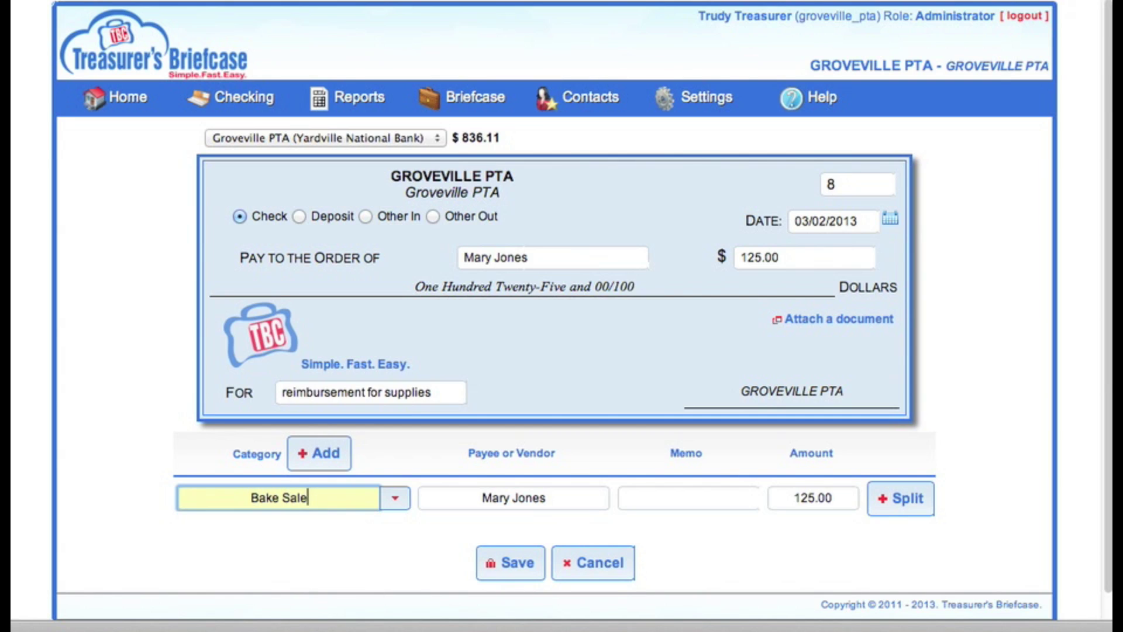
key(Tab)
key(Tab)
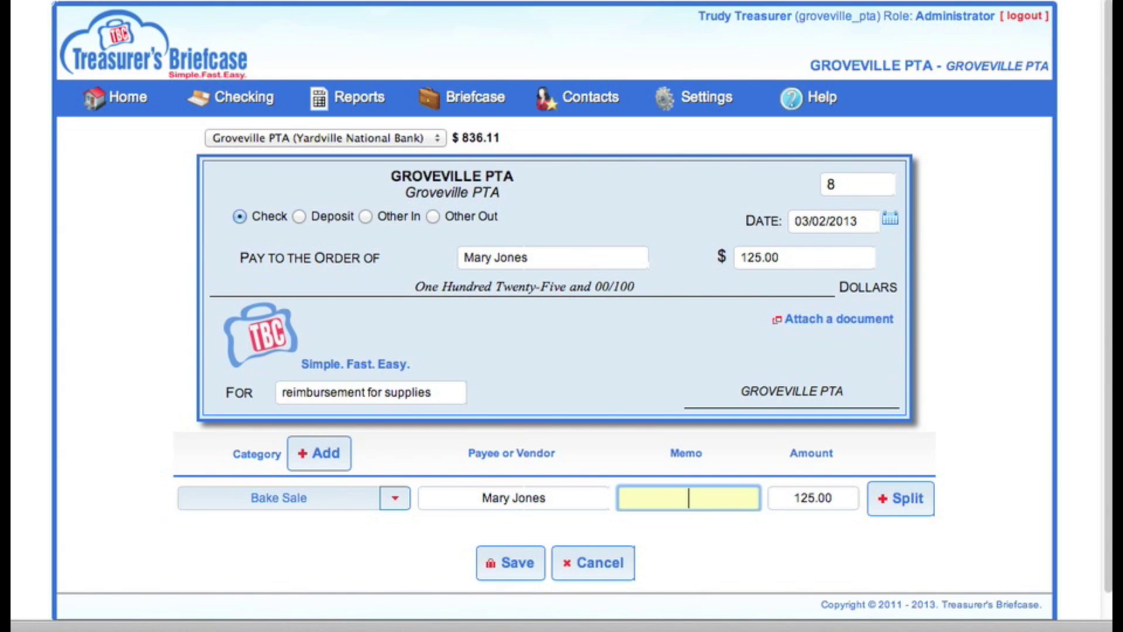
text(cup cake holders)
key(Tab)
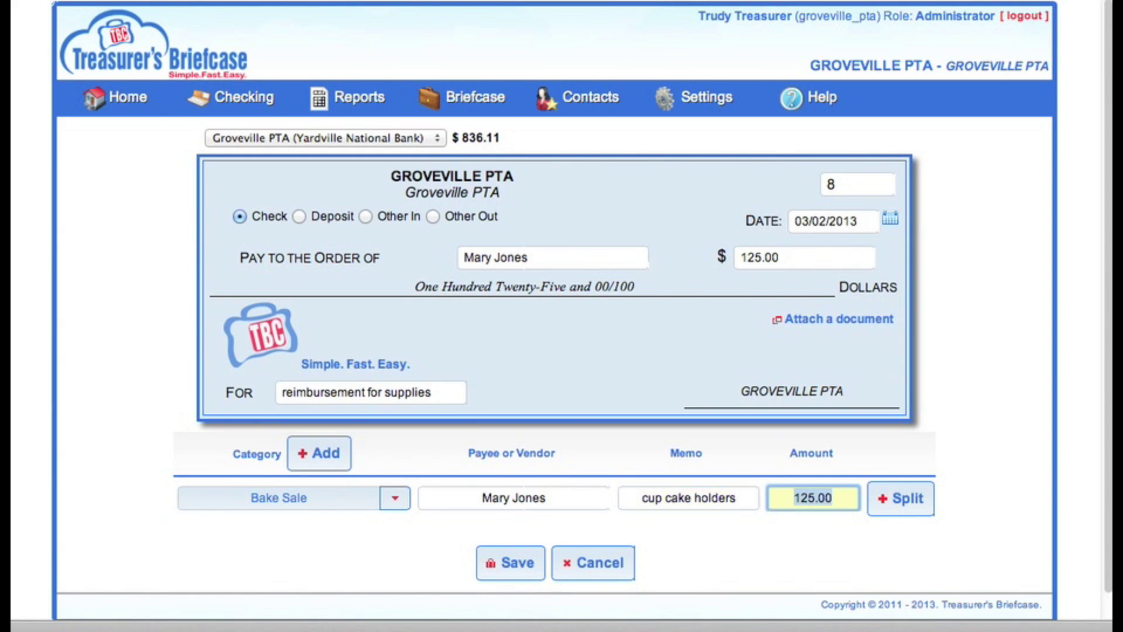
text(25.00)
key(Tab)
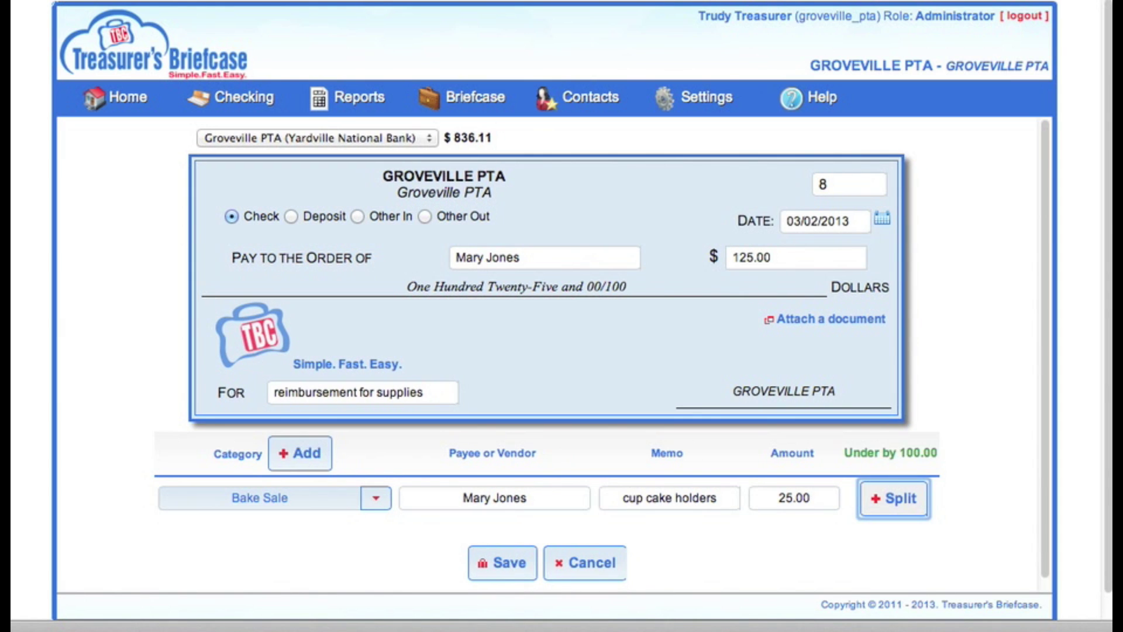
Split the remaining 100.00 into an Office Supplies line with the same payee and memo 'paper'.
key(Return)
text(off)
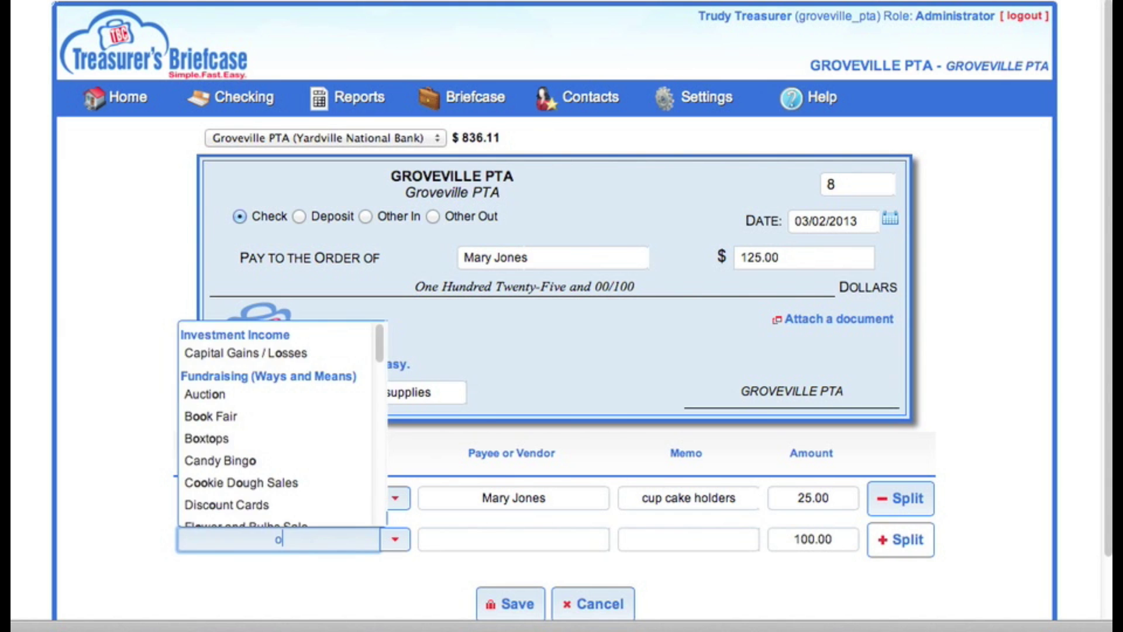
key(Down)
key(Down)
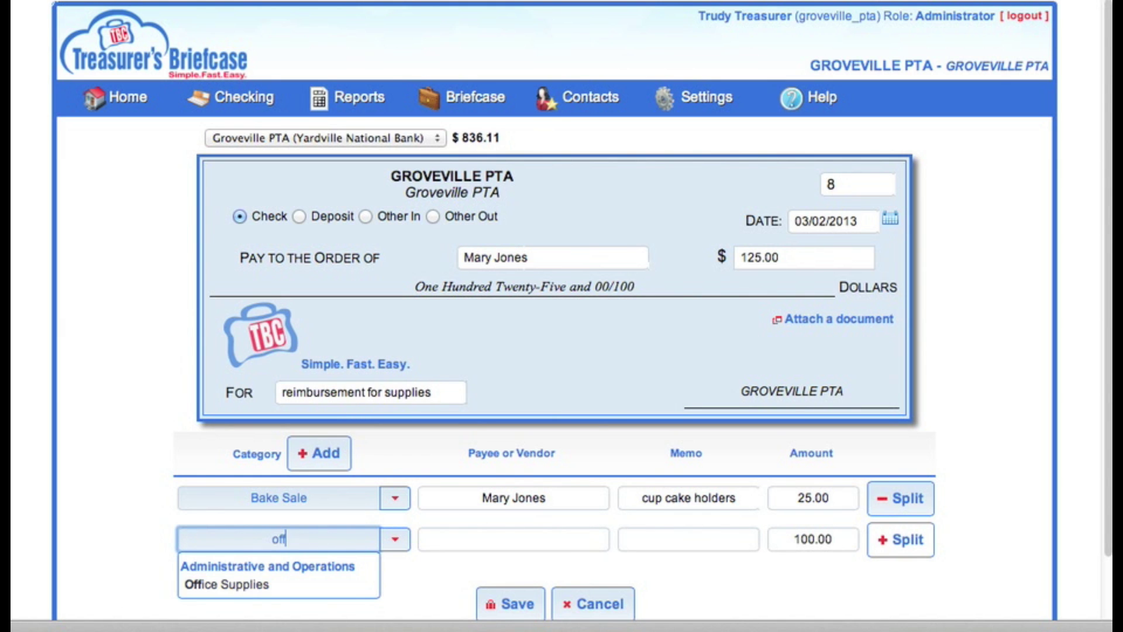
key(Down)
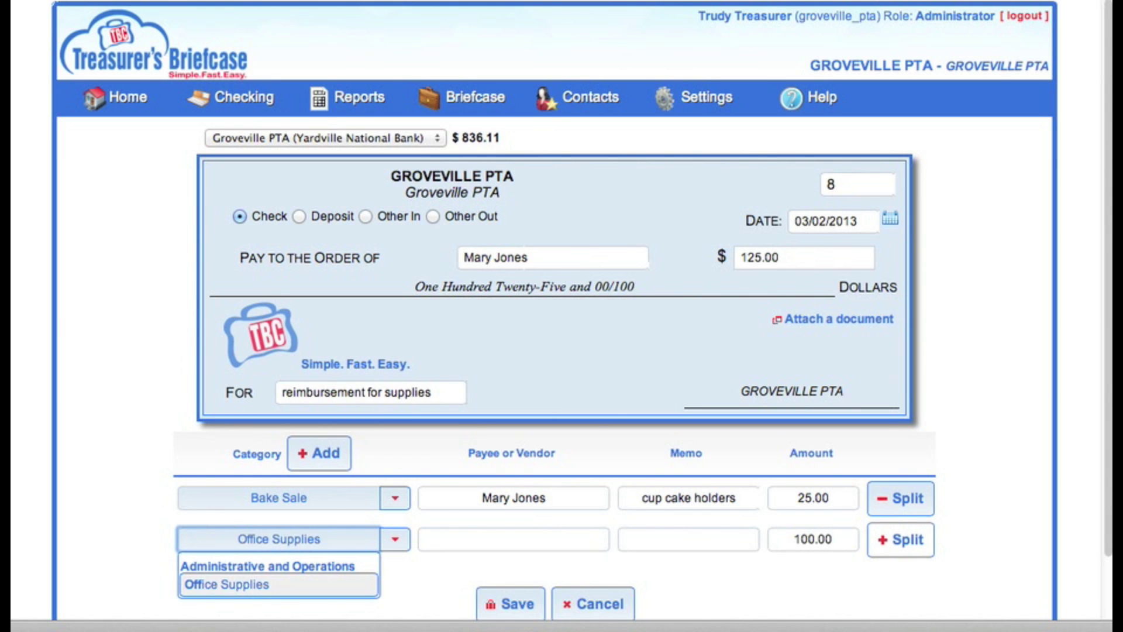
key(Tab)
text(M)
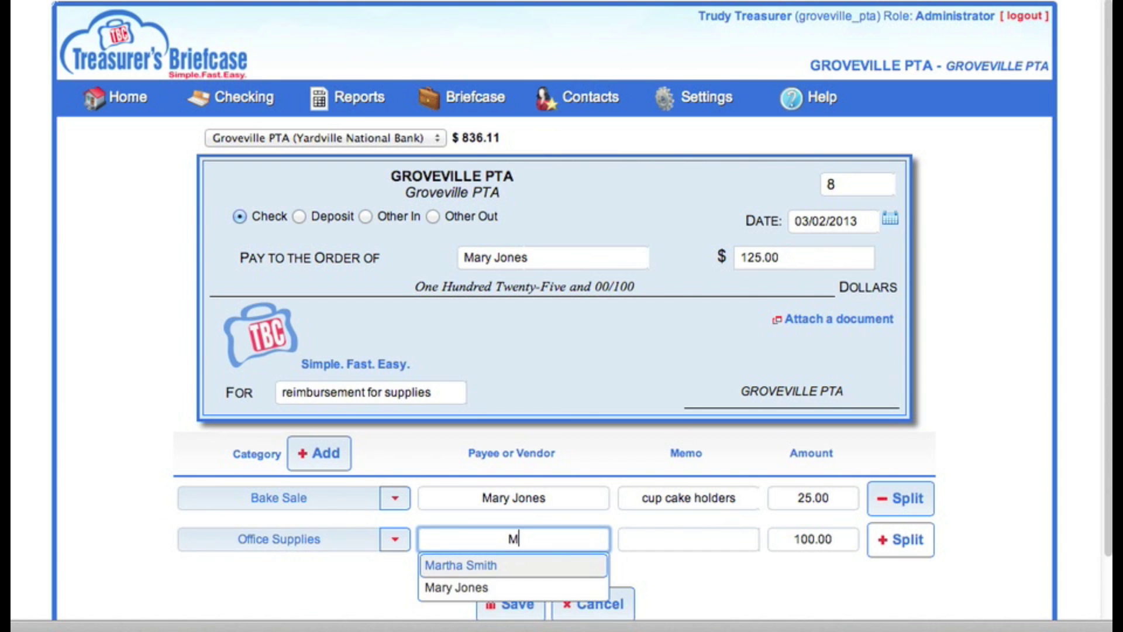
key(Down)
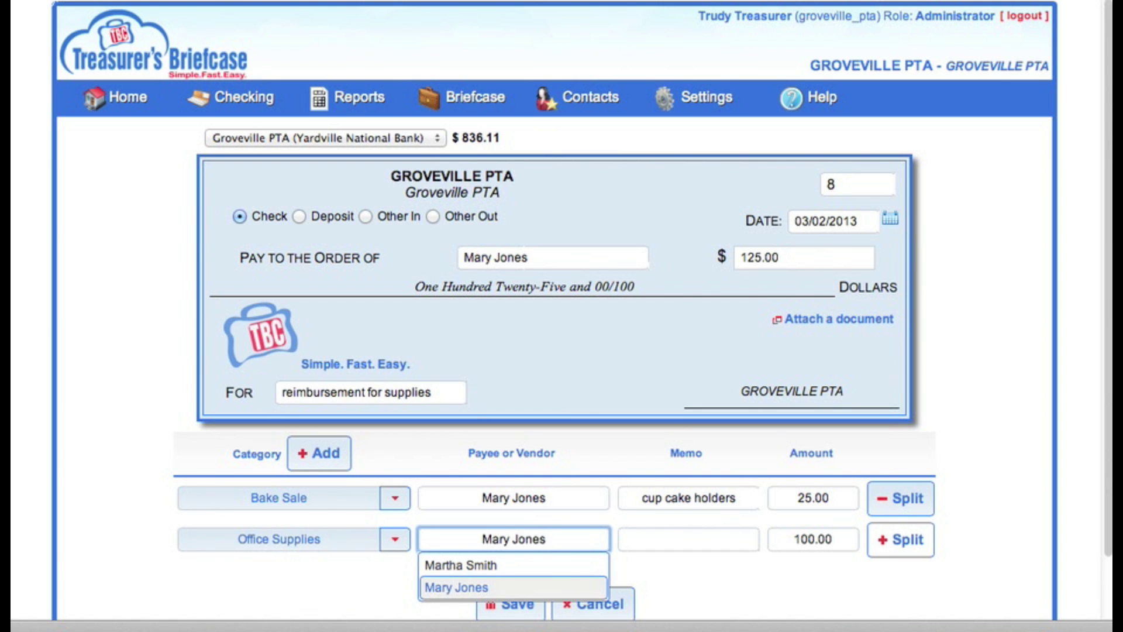
key(Tab)
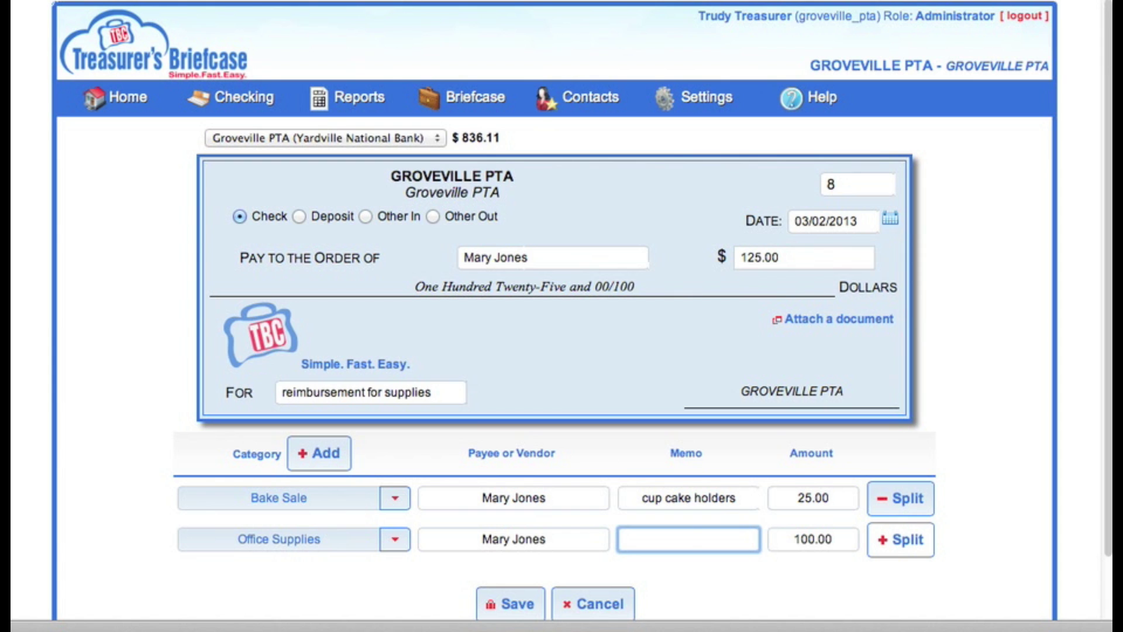
text(paper)
key(Tab)
key(Tab)
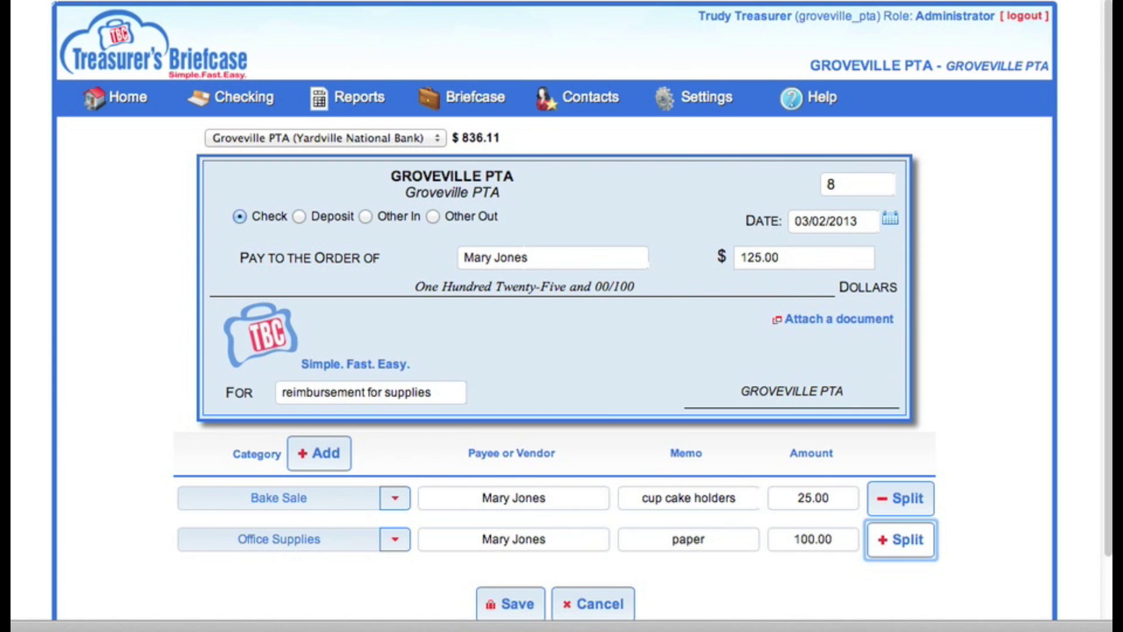
key(Tab)
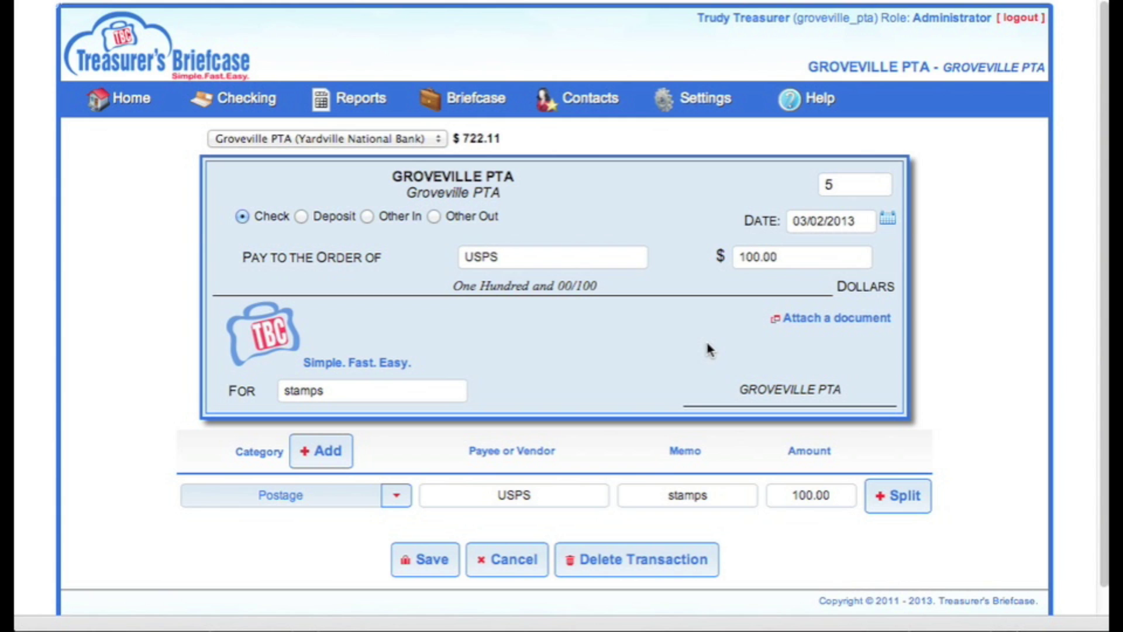
Attach the first scanned receipt from My Documents to check 5.
click(853, 322)
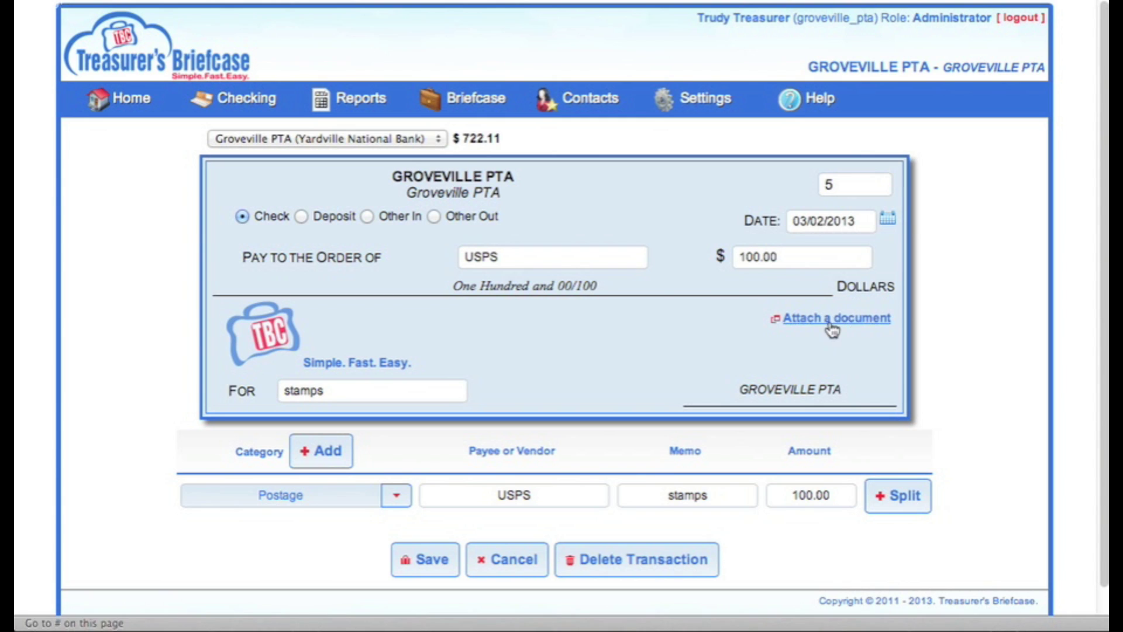
click(831, 325)
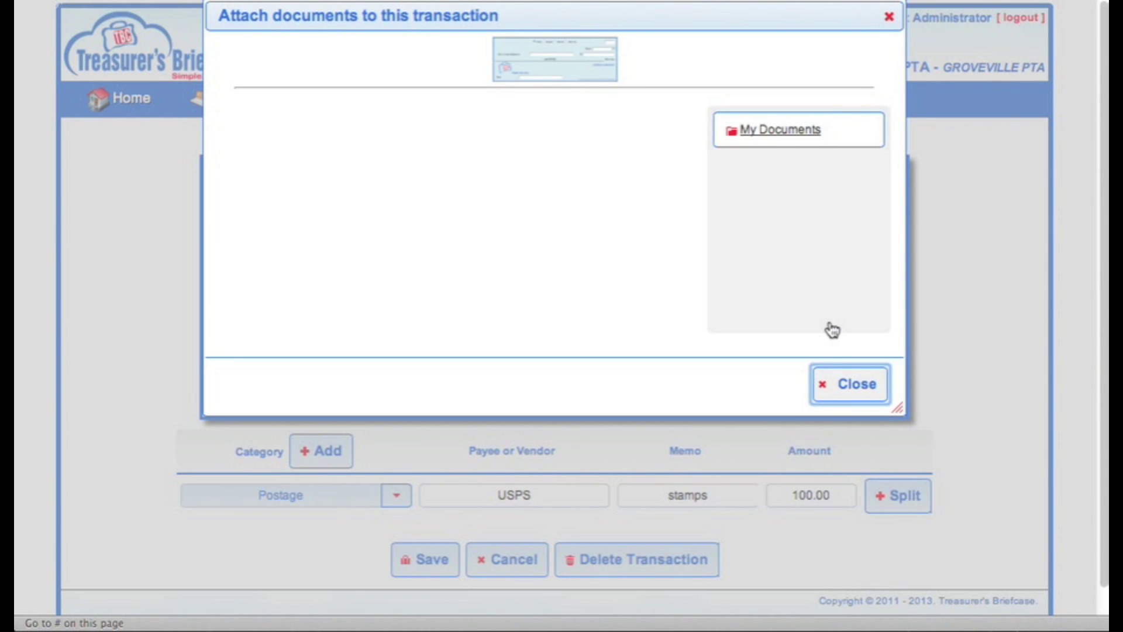
click(790, 131)
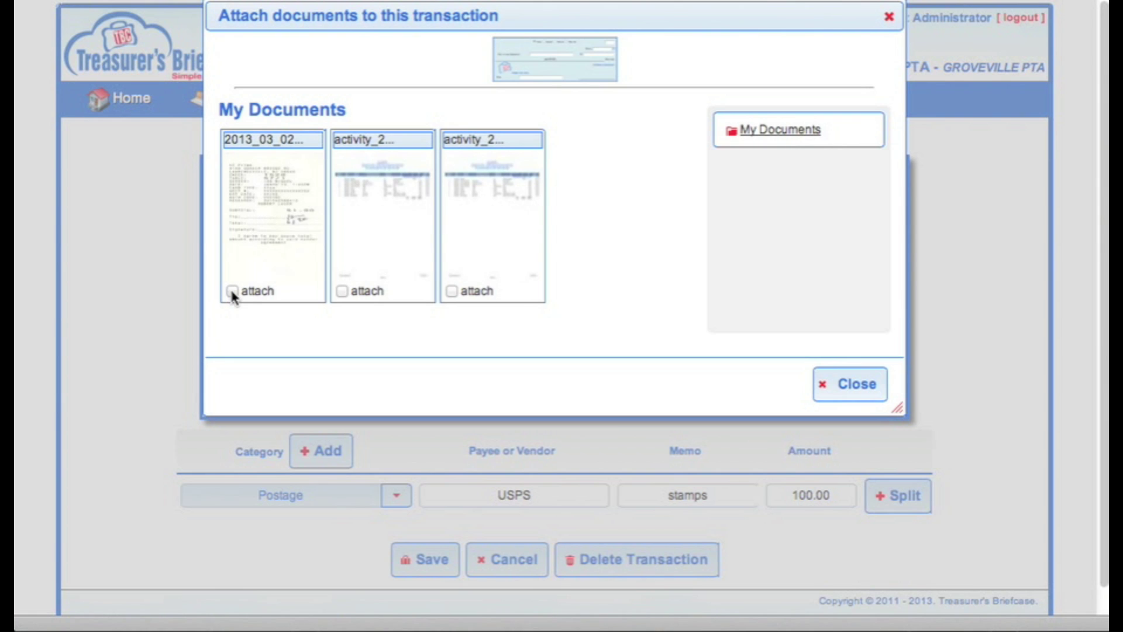
click(232, 291)
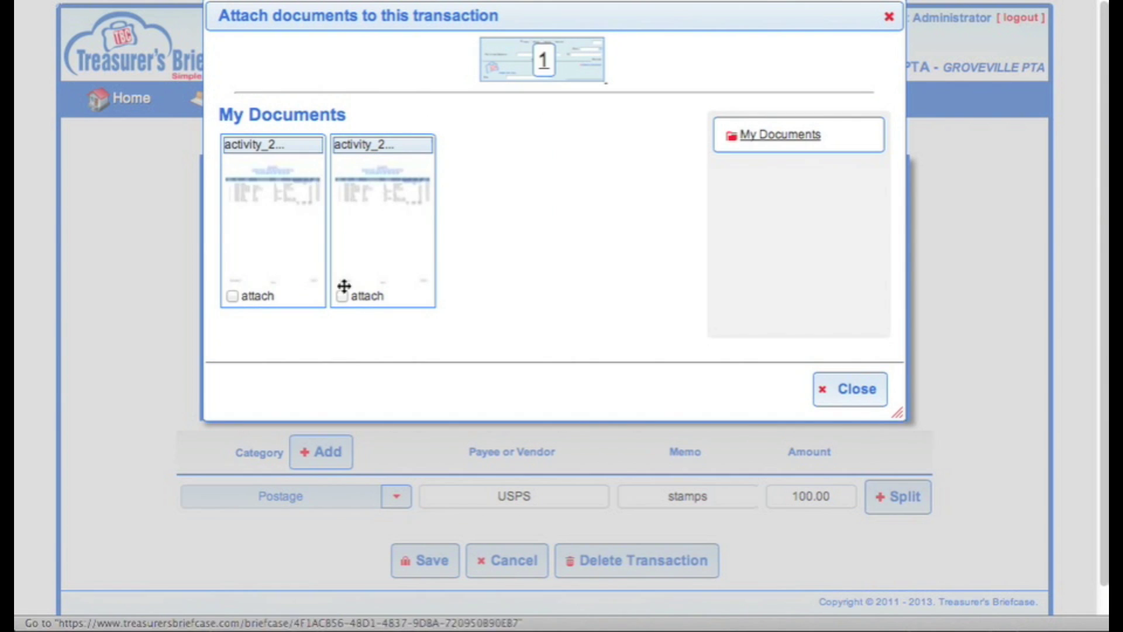
click(845, 392)
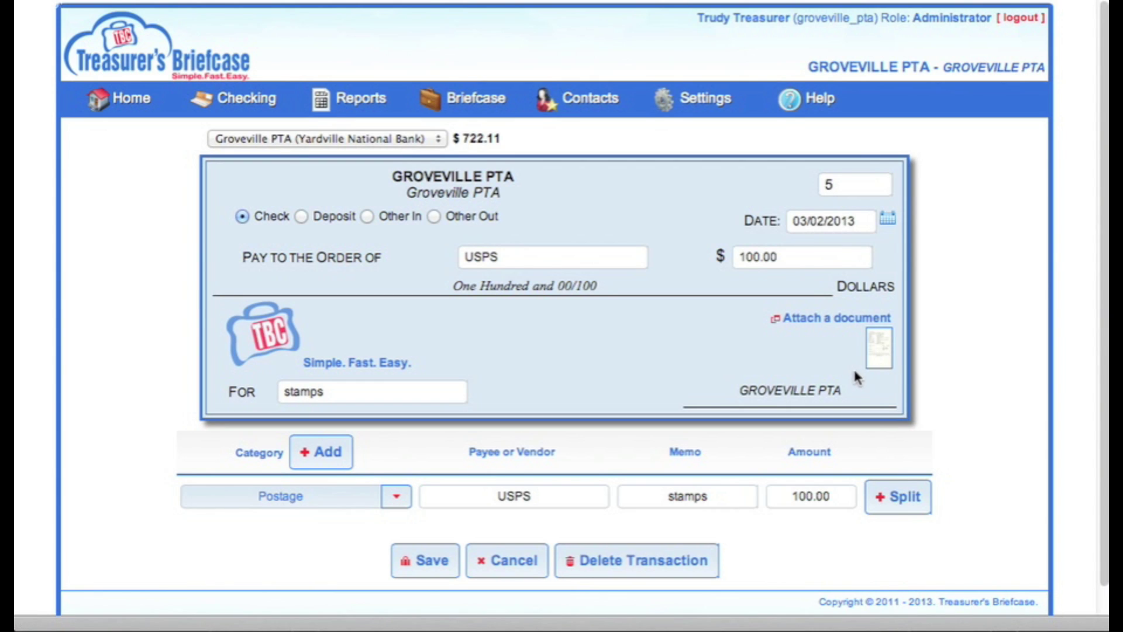
mouse_move(883, 362)
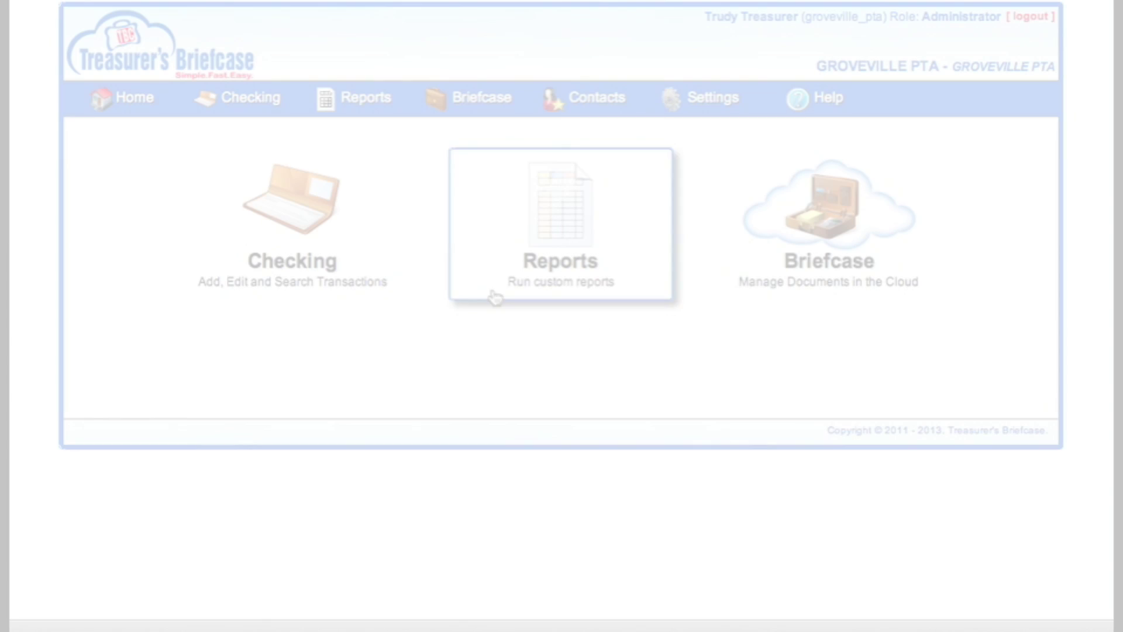
Start a reconciliation with deposits 145, withdrawals 823.98, ending balance 721.11, date 03/02/2013.
mouse_move(239, 93)
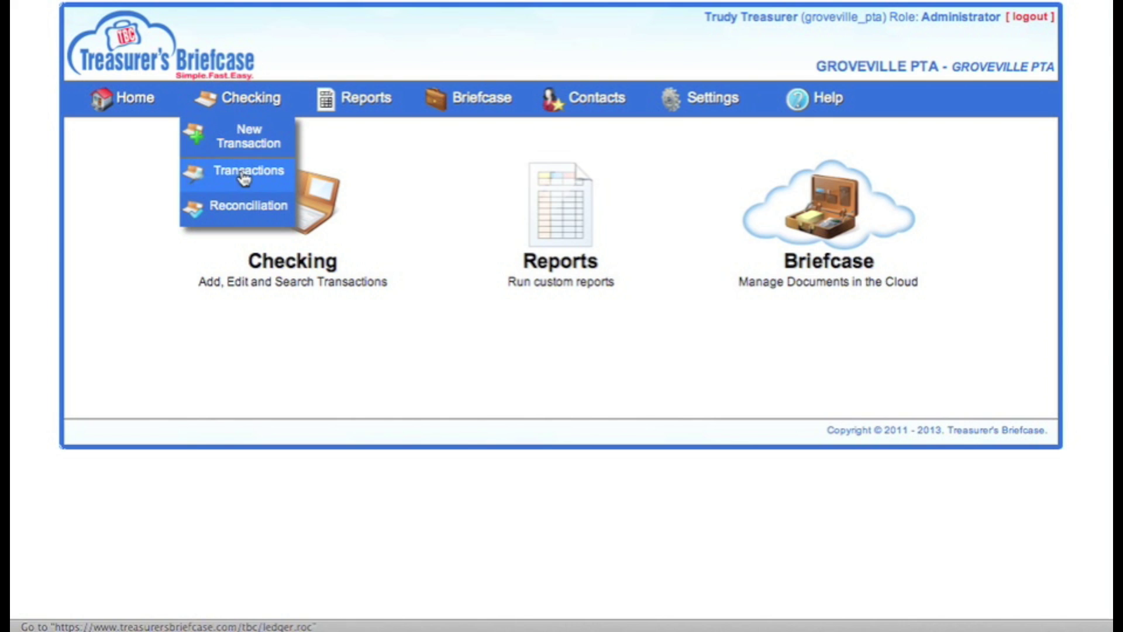
click(238, 207)
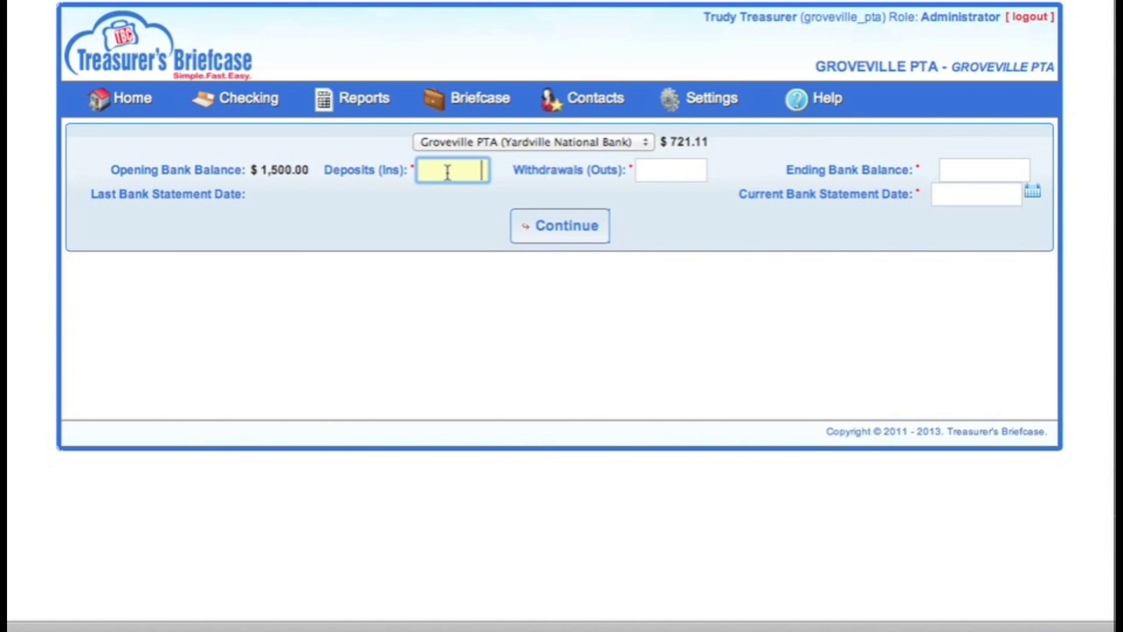
text(145)
key(Tab)
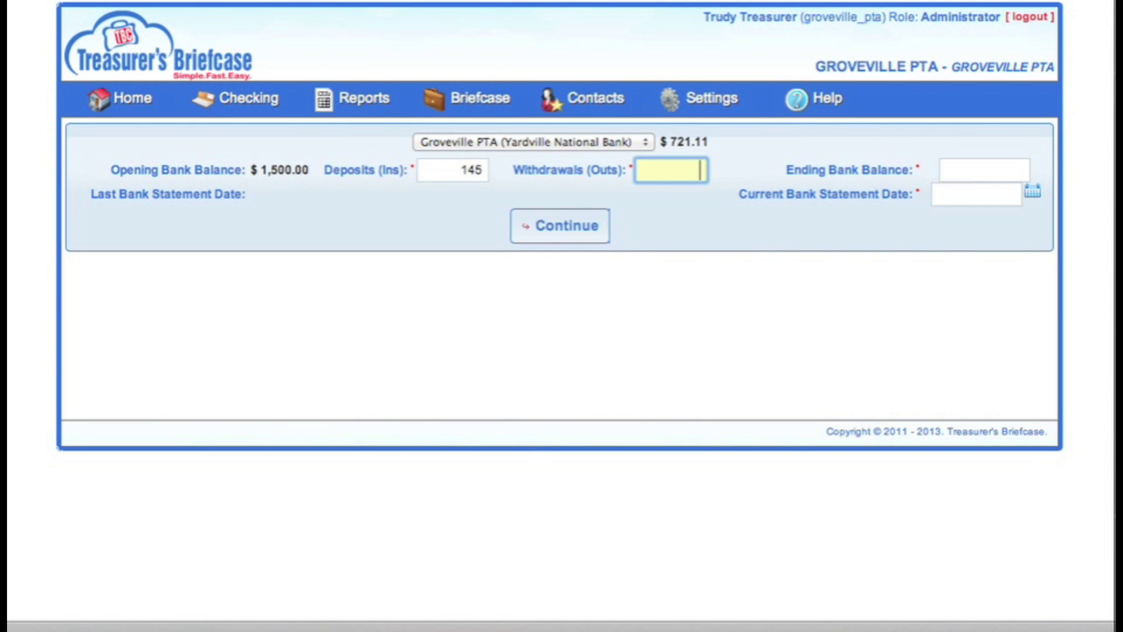
text(823)
text(.9)
text(89)
key(Tab)
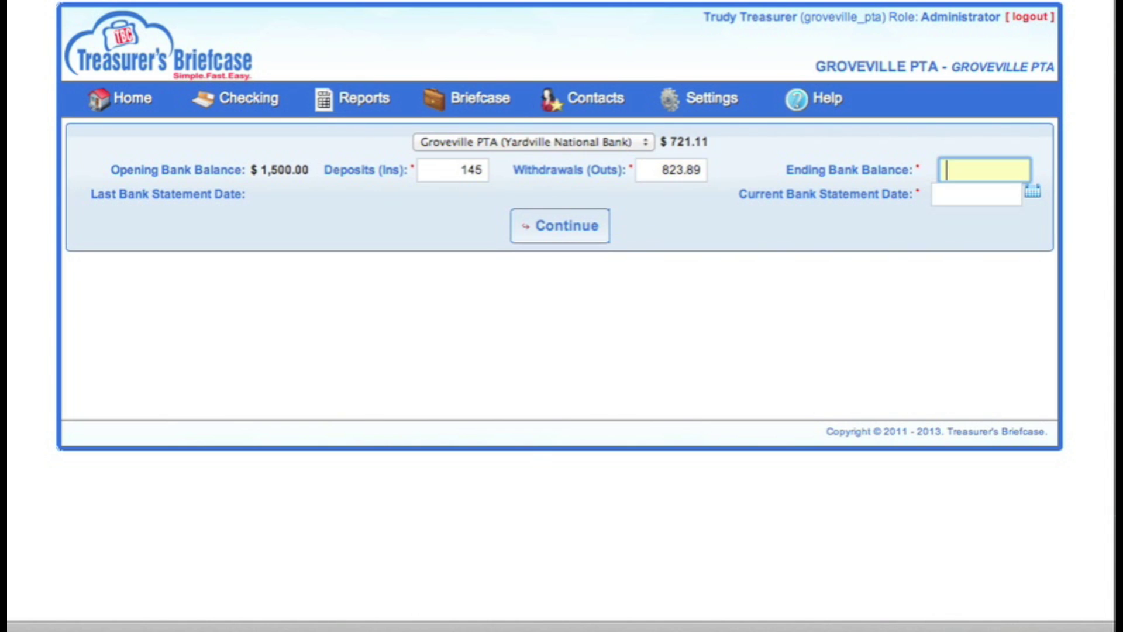
text(721.11)
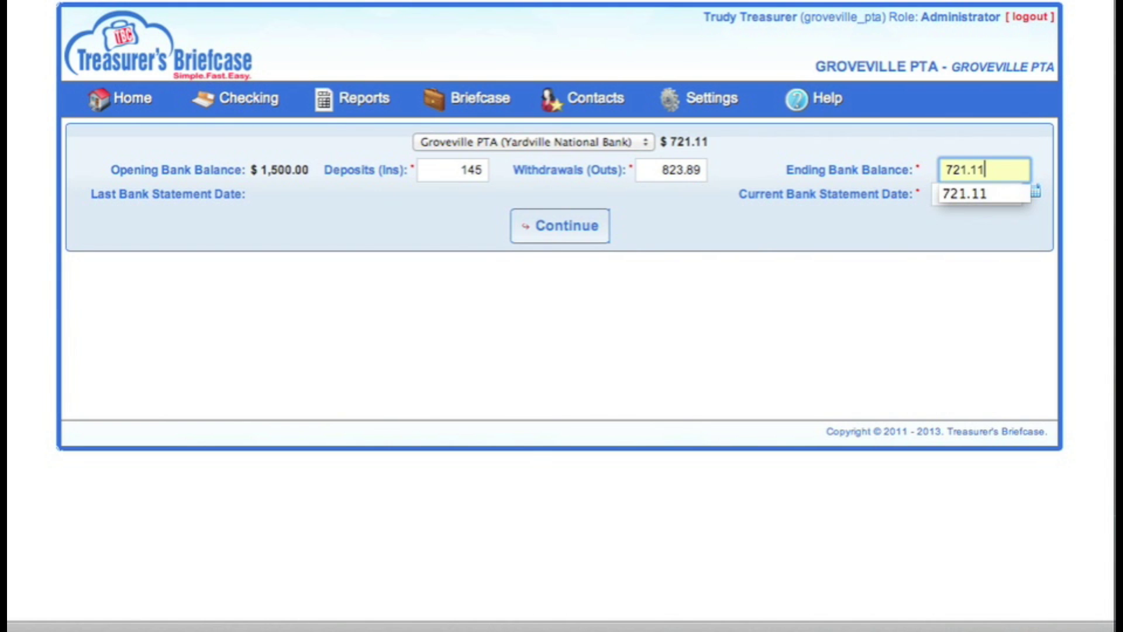
key(Tab)
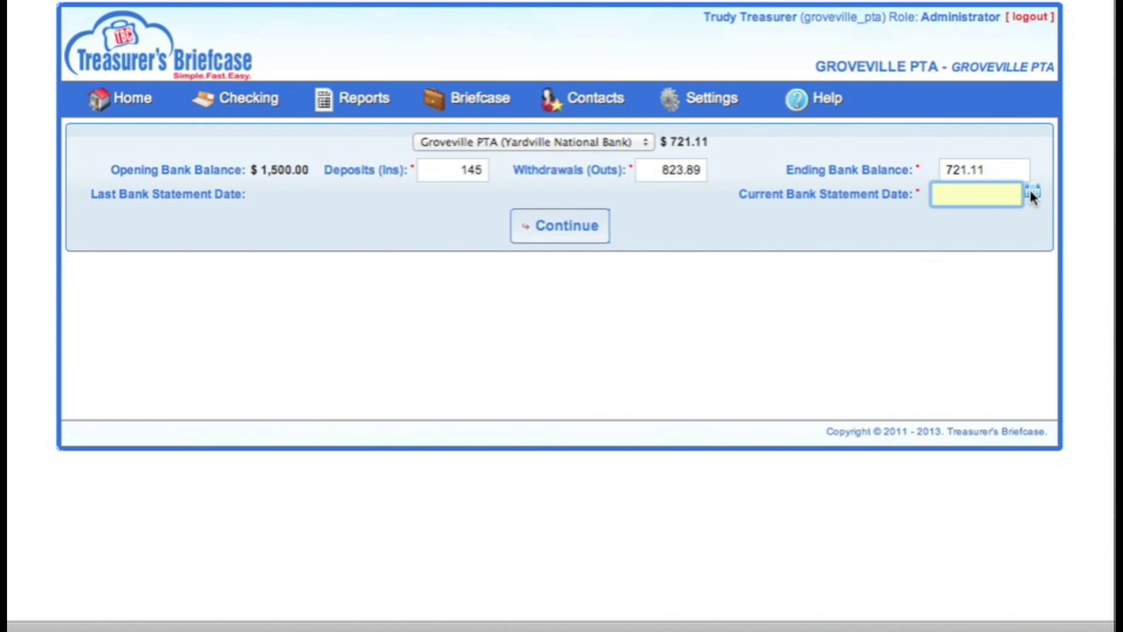
click(1030, 193)
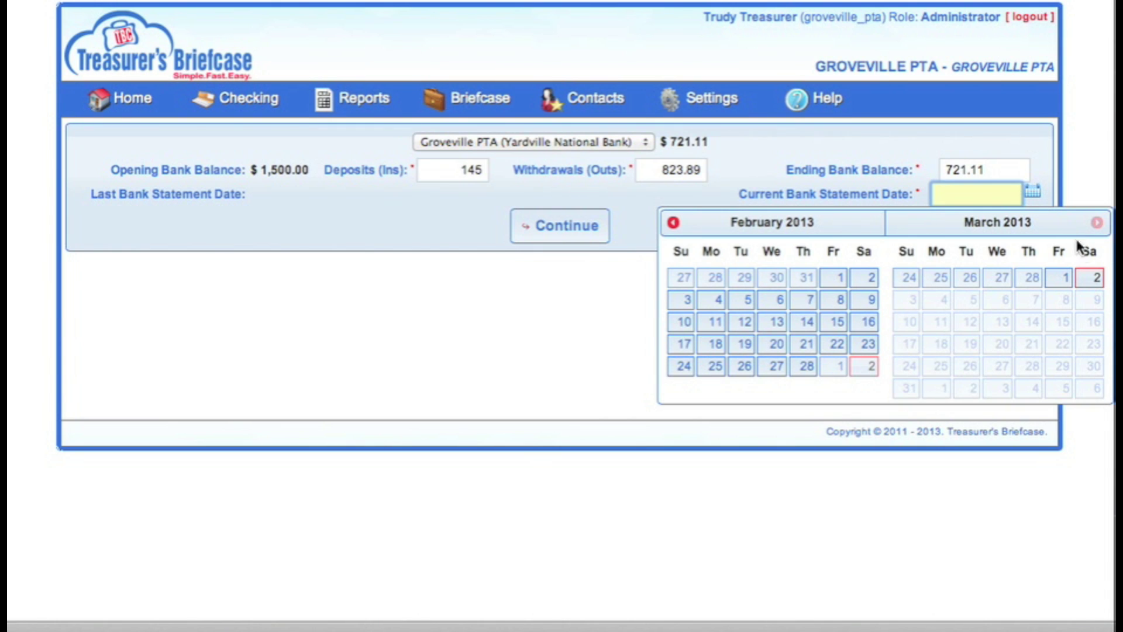
click(1089, 278)
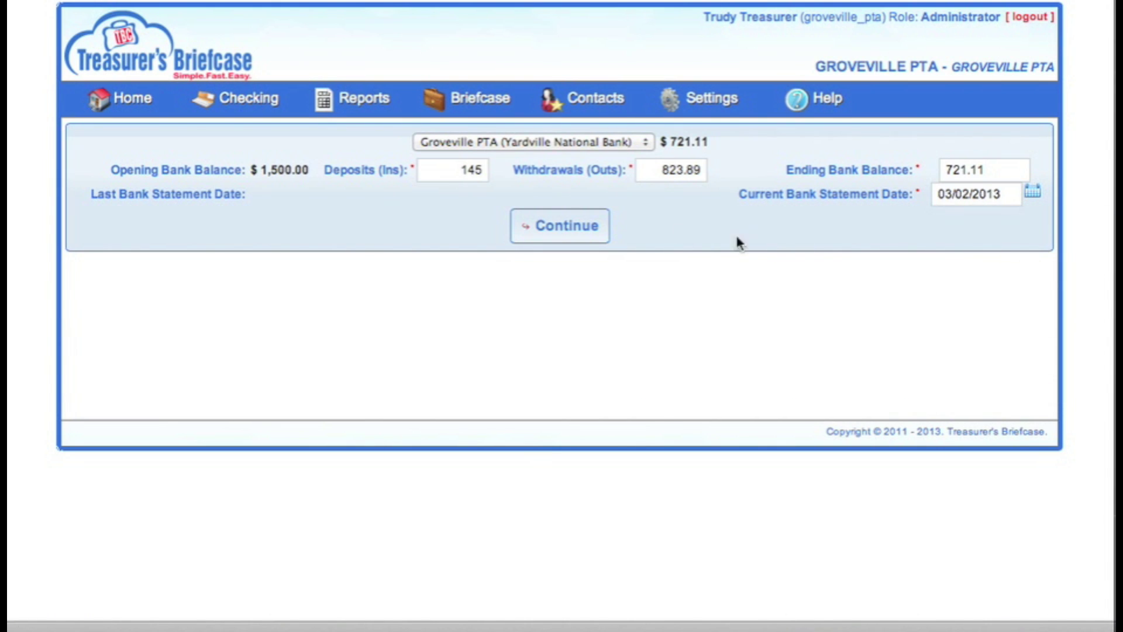
click(592, 226)
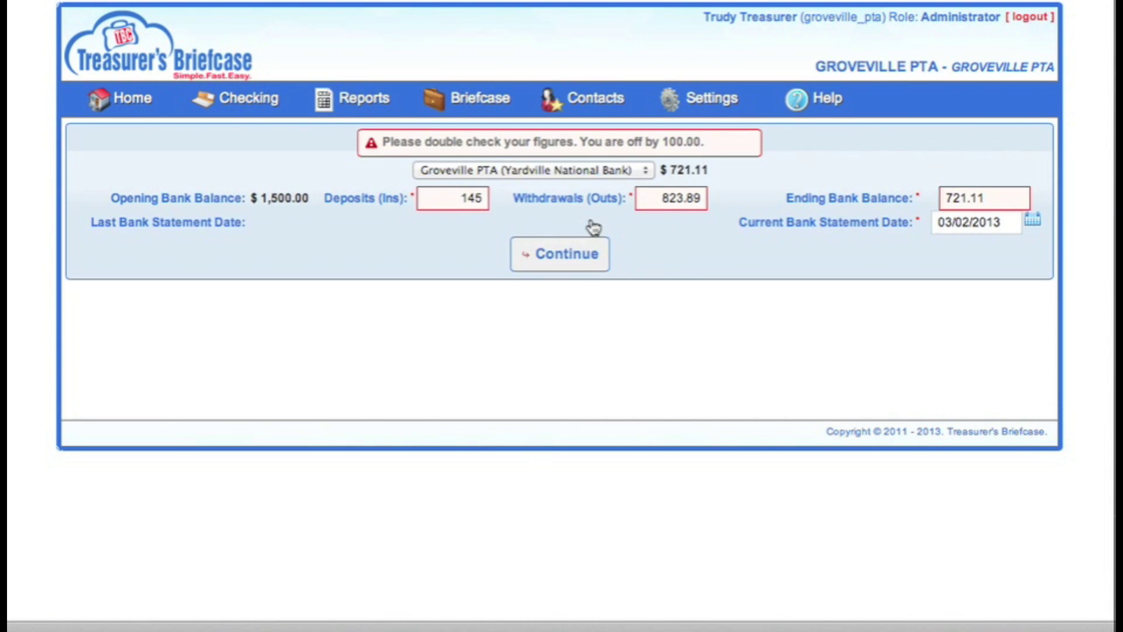
Correct the ending bank balance to 821.11 and continue to the transactions list.
click(948, 197)
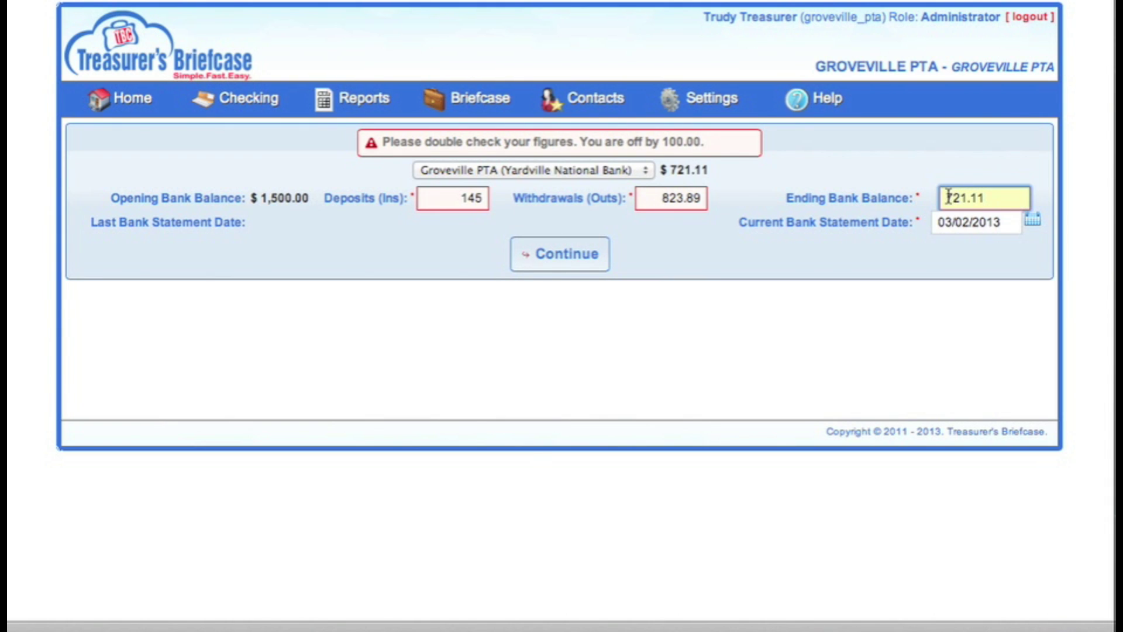
key(BackSpace)
text(8)
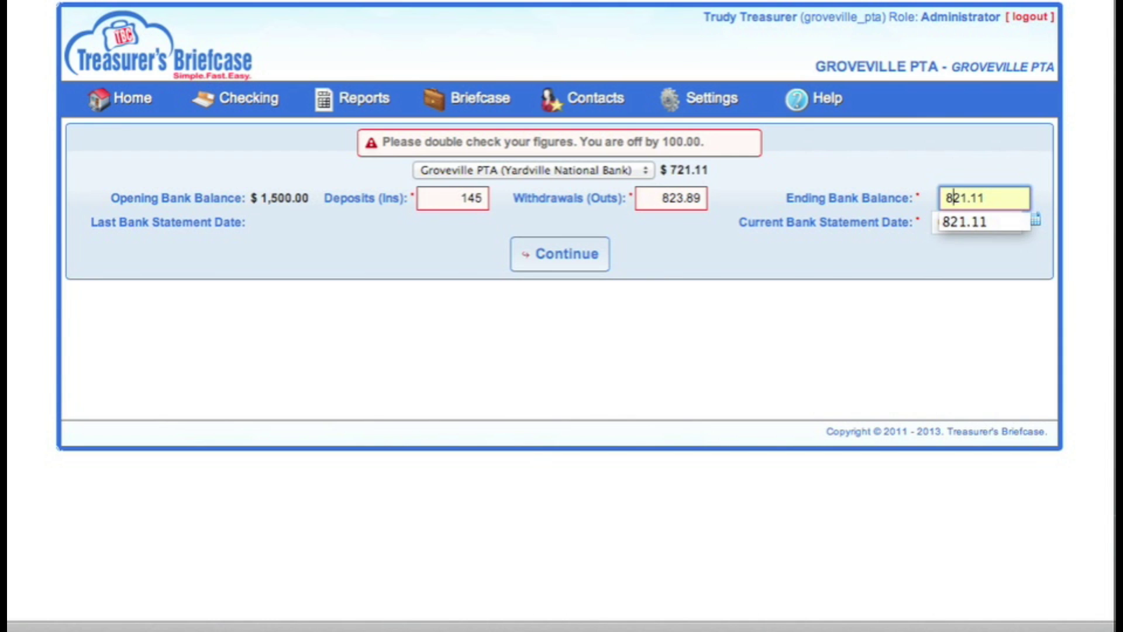
click(562, 263)
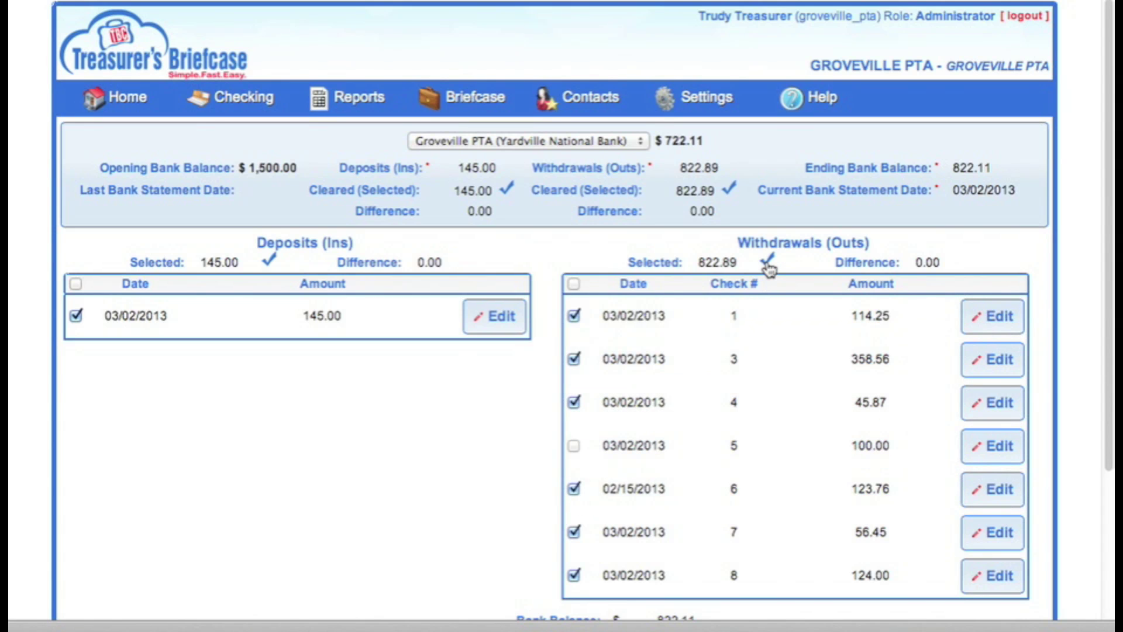
Complete and confirm the reconciliation, leaving check 5 for 100.00 outstanding.
scroll(767, 268, down, 2)
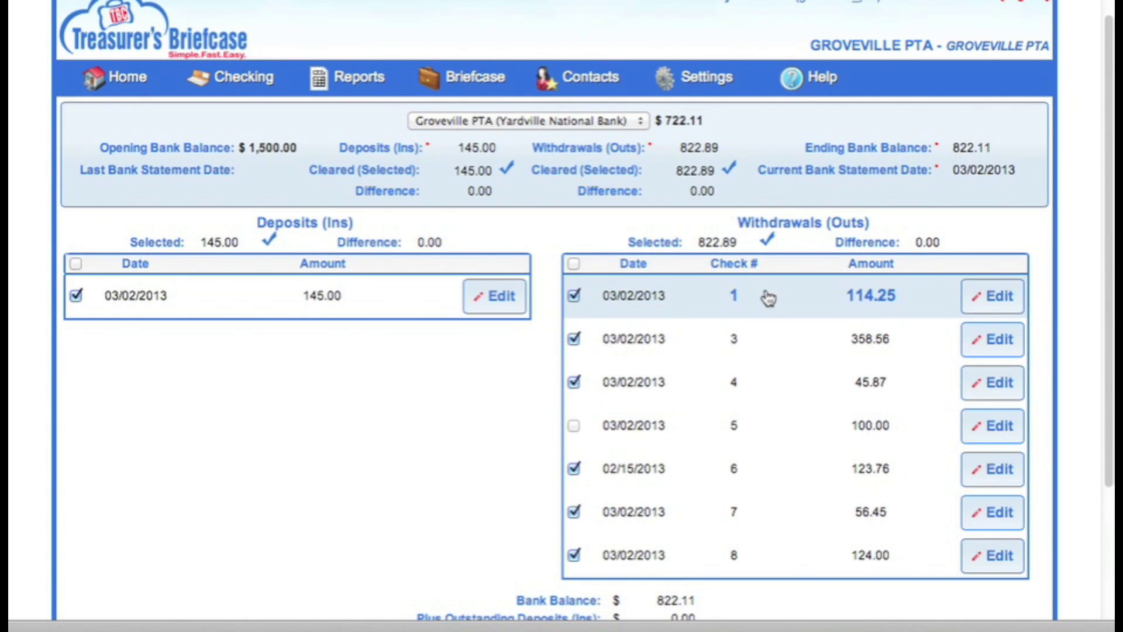
scroll(768, 301, down, 5)
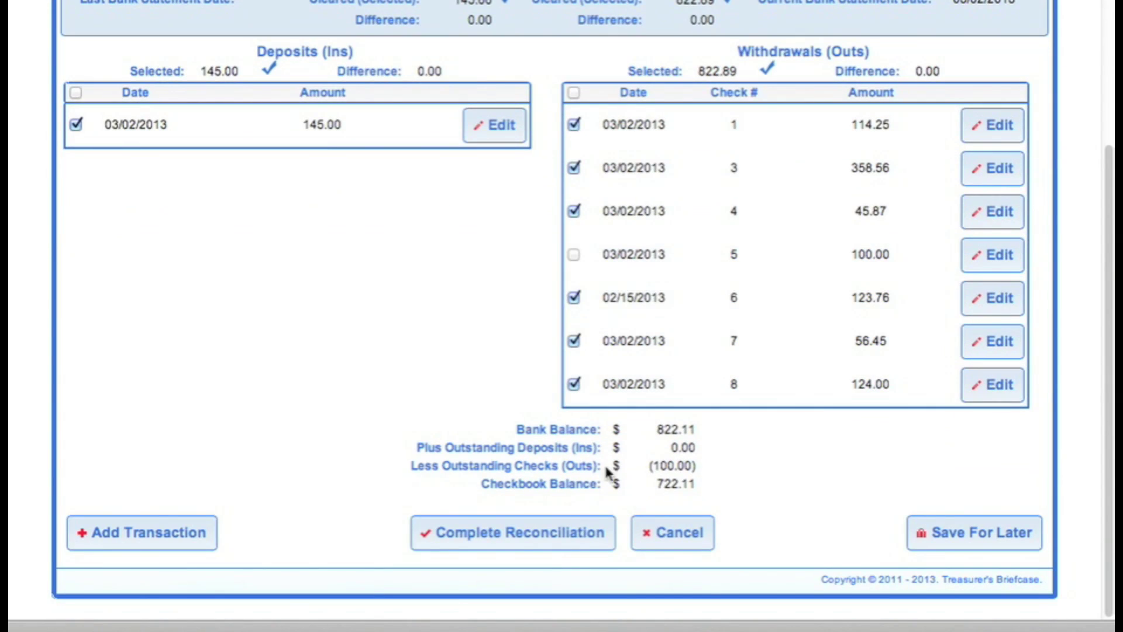
click(560, 534)
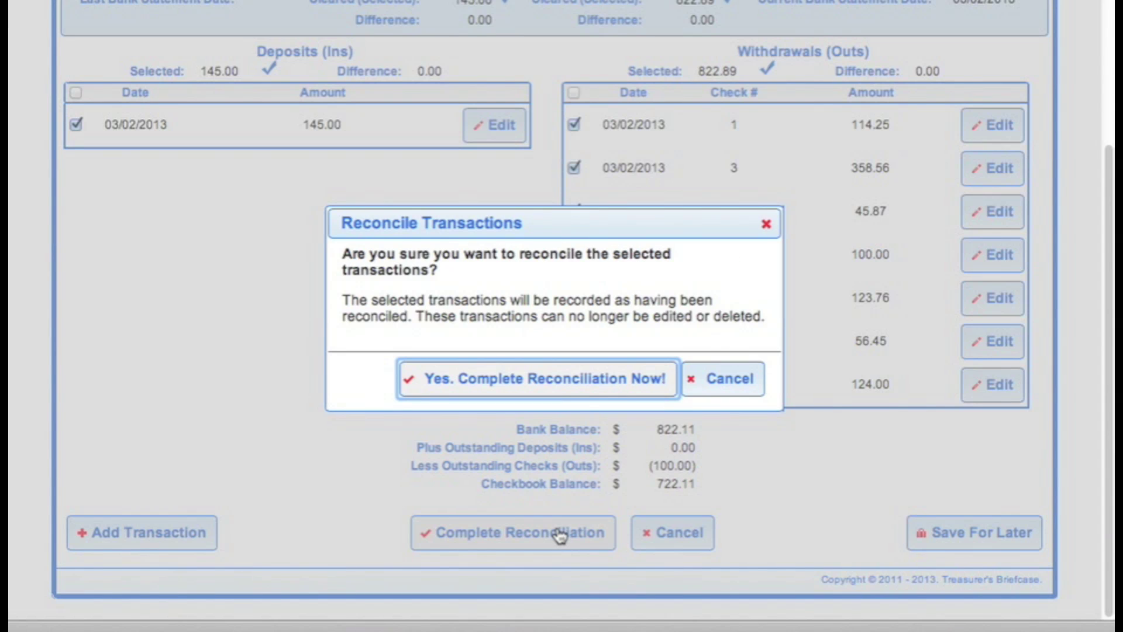
click(581, 380)
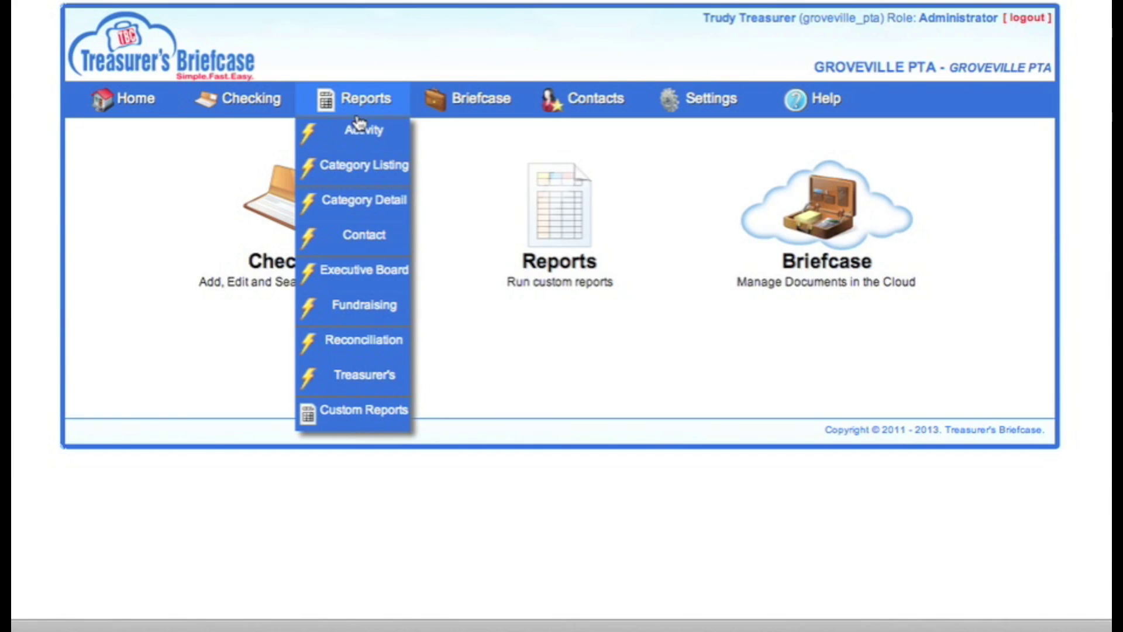
Generate the Current Month PDF Activity report for 03/01/2013–03/31/2013 and file it.
click(359, 128)
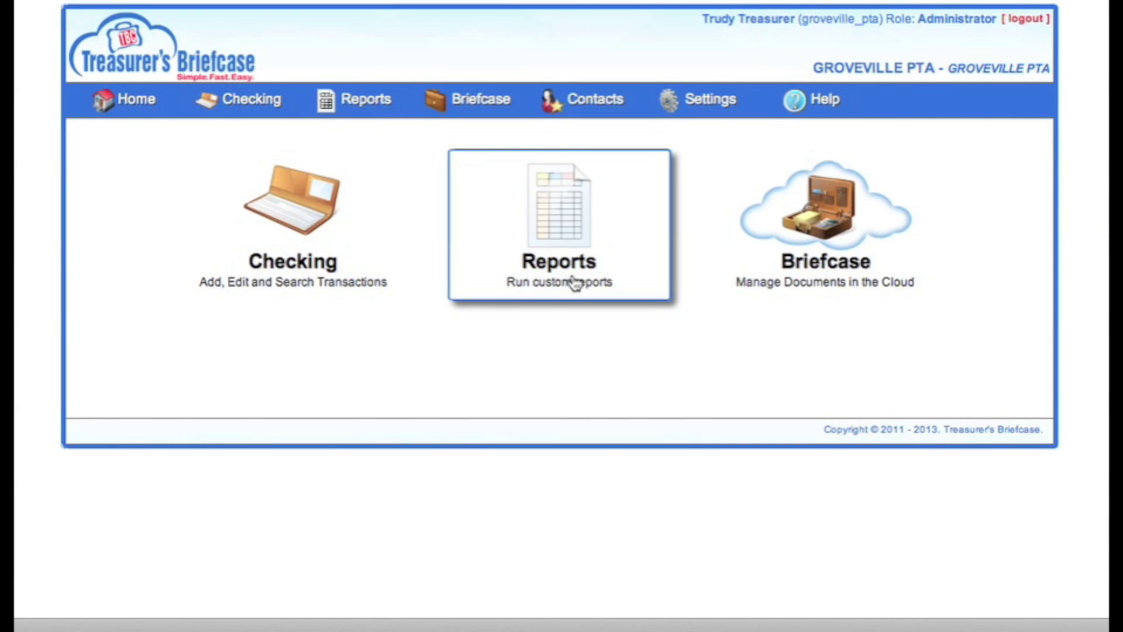
click(573, 281)
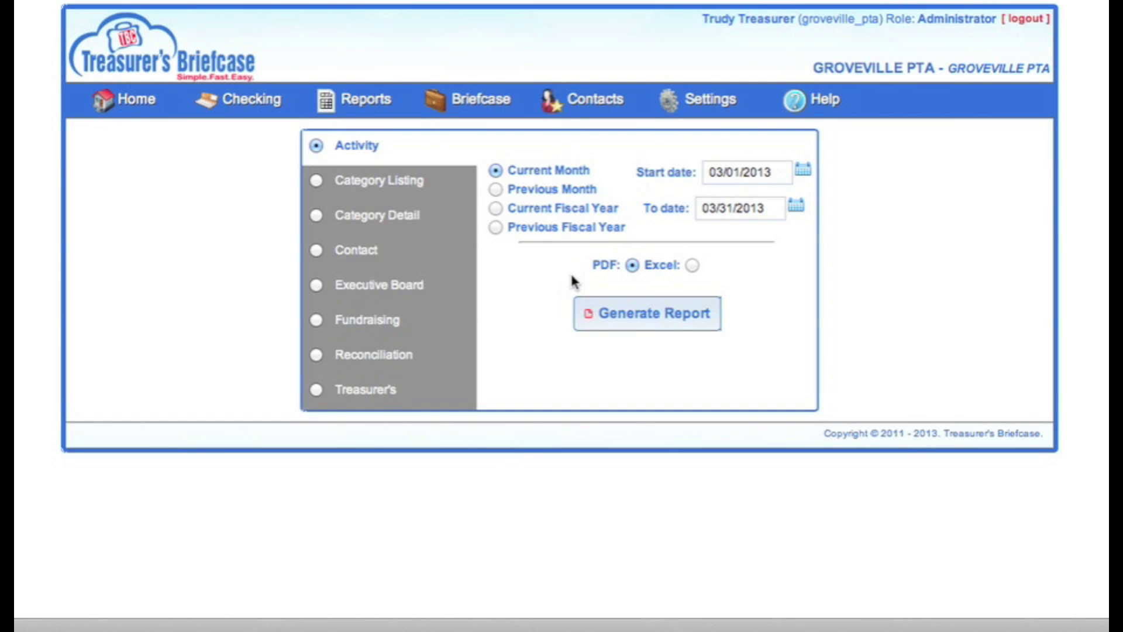
click(498, 189)
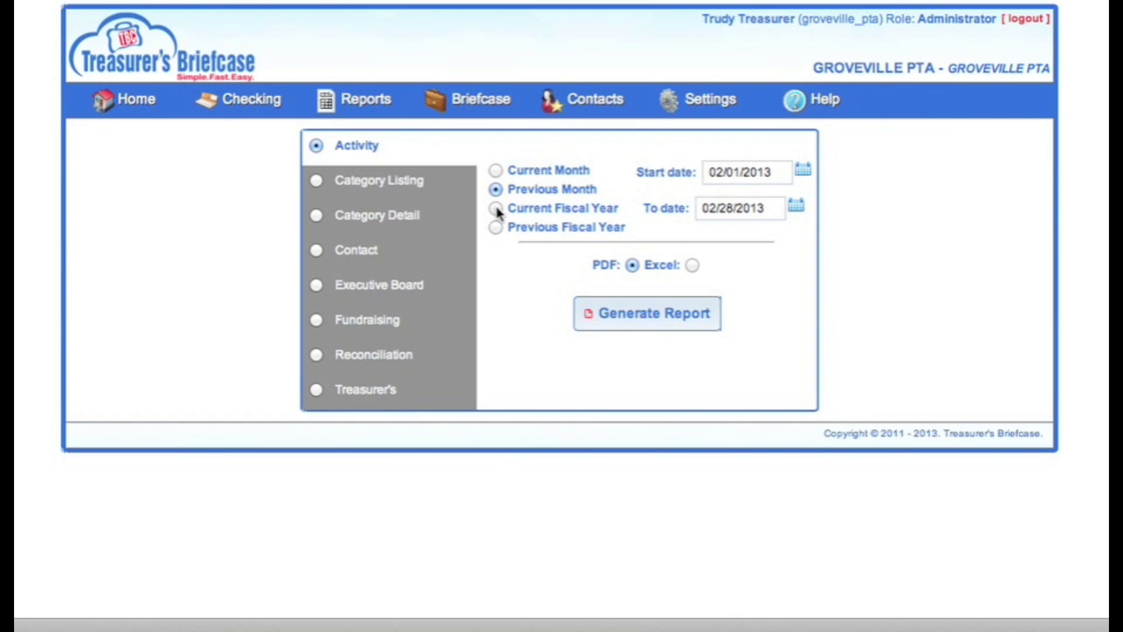
click(496, 209)
click(496, 171)
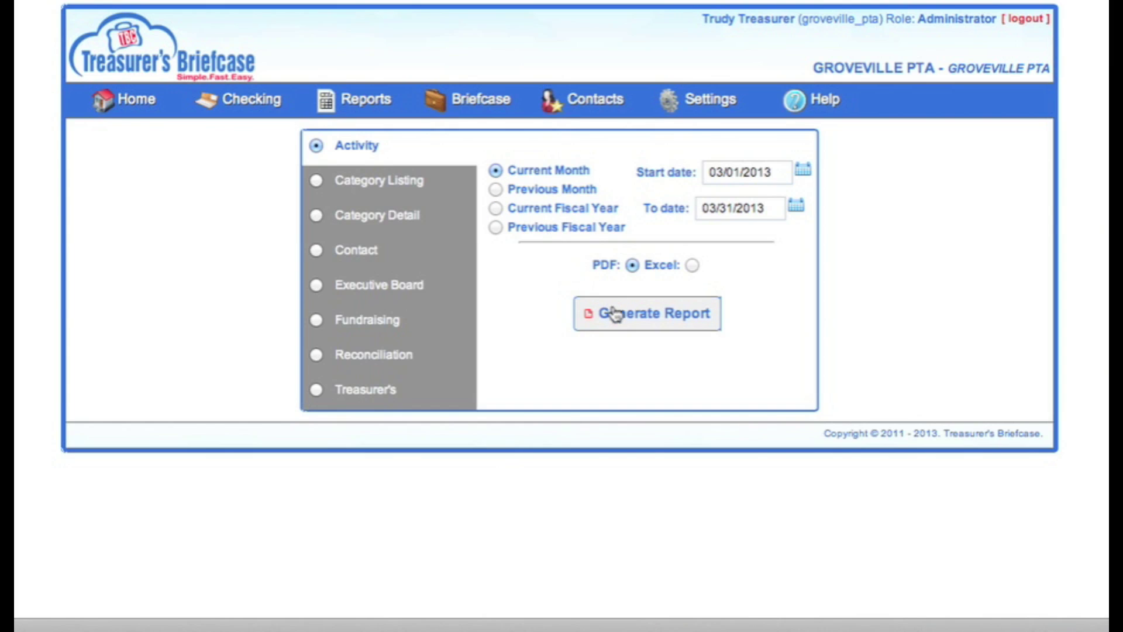
click(692, 266)
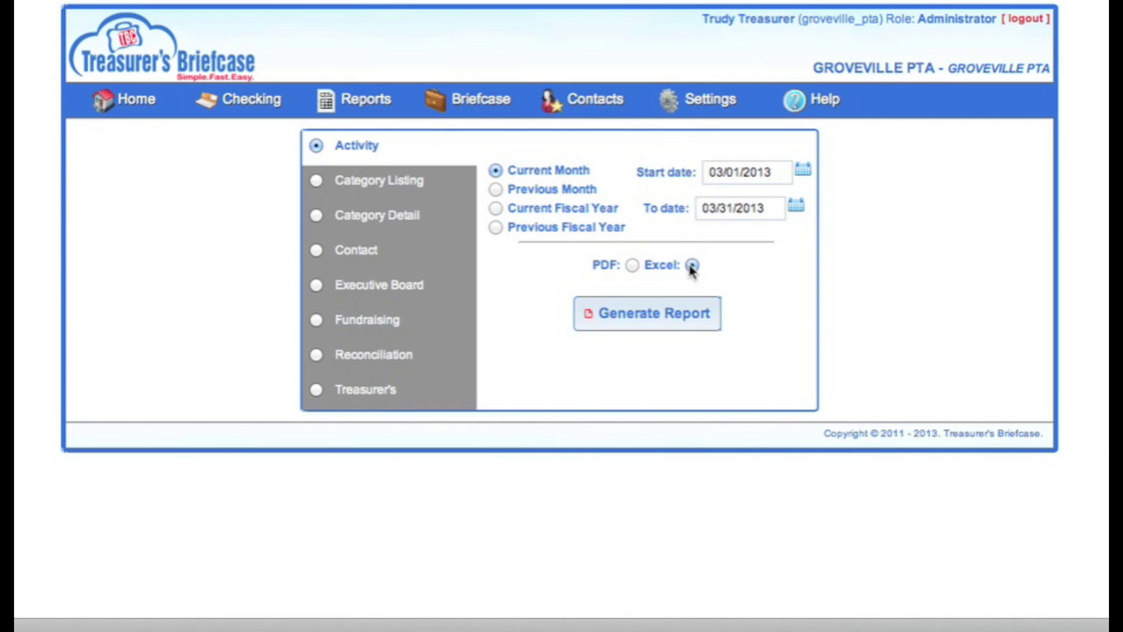
click(633, 266)
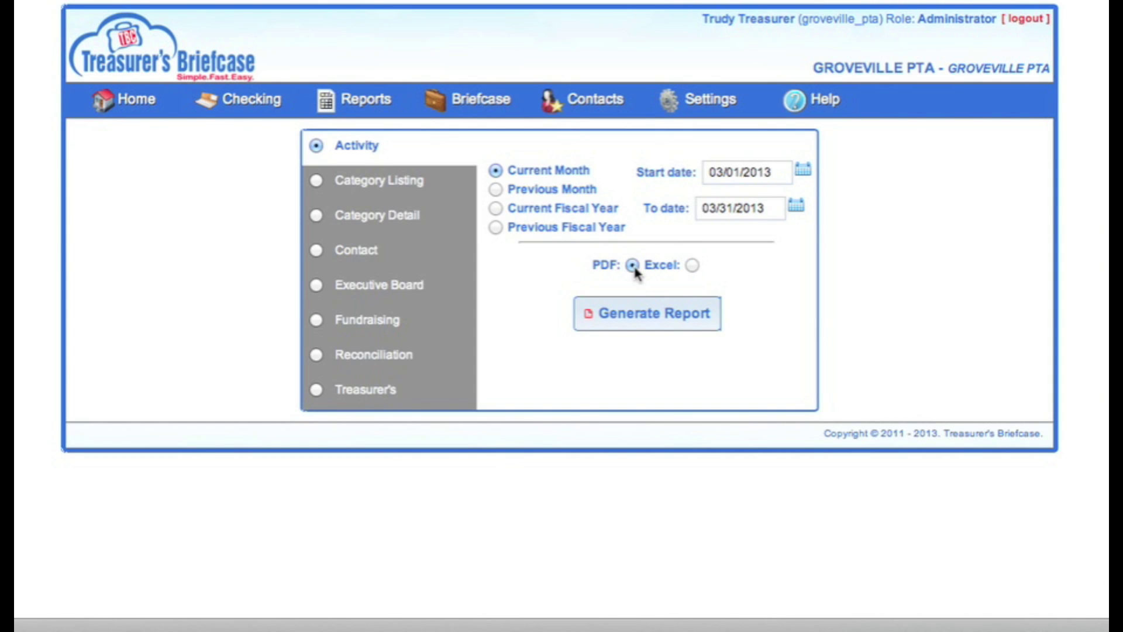
click(641, 314)
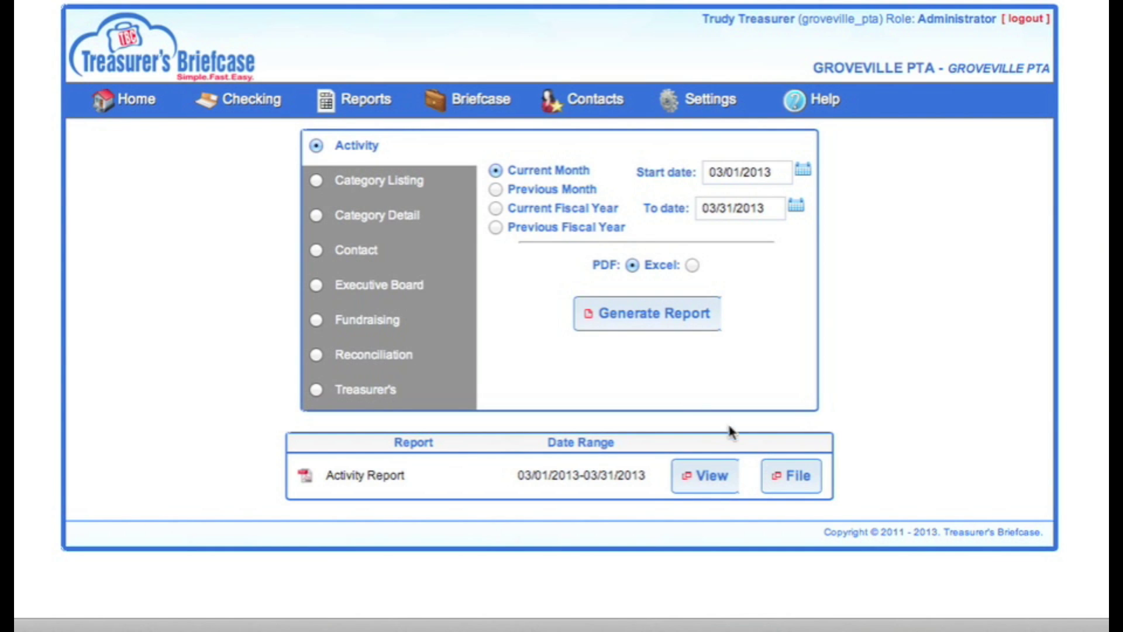
click(780, 475)
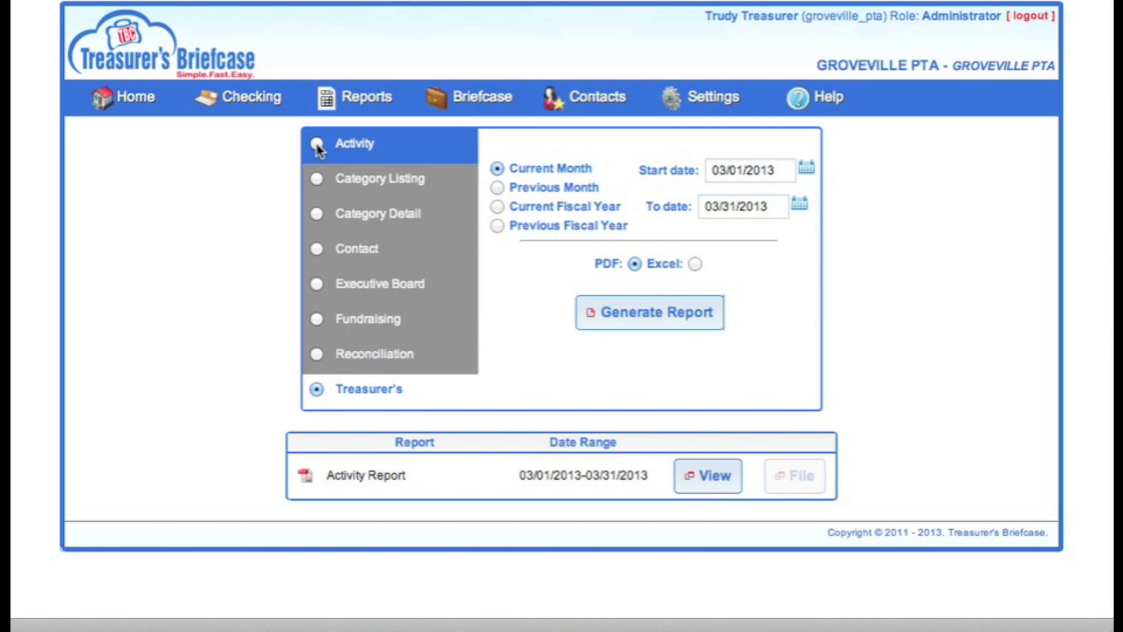
Choose the Treasurer's report type and set its date range from 02/15/2013 to 03/02/2013.
click(316, 145)
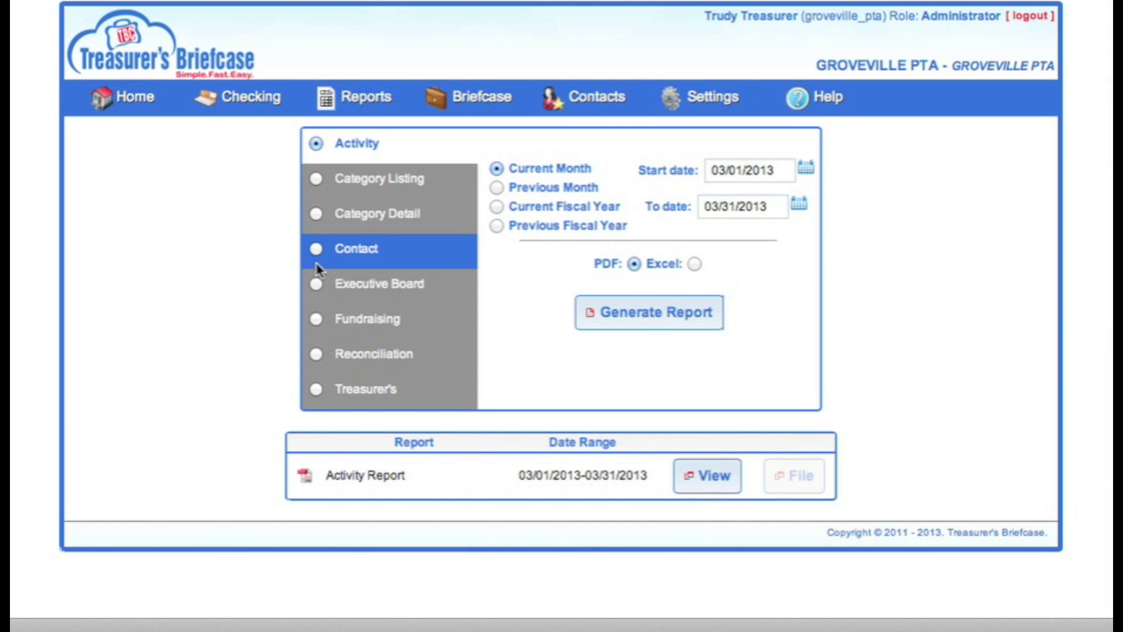
click(317, 286)
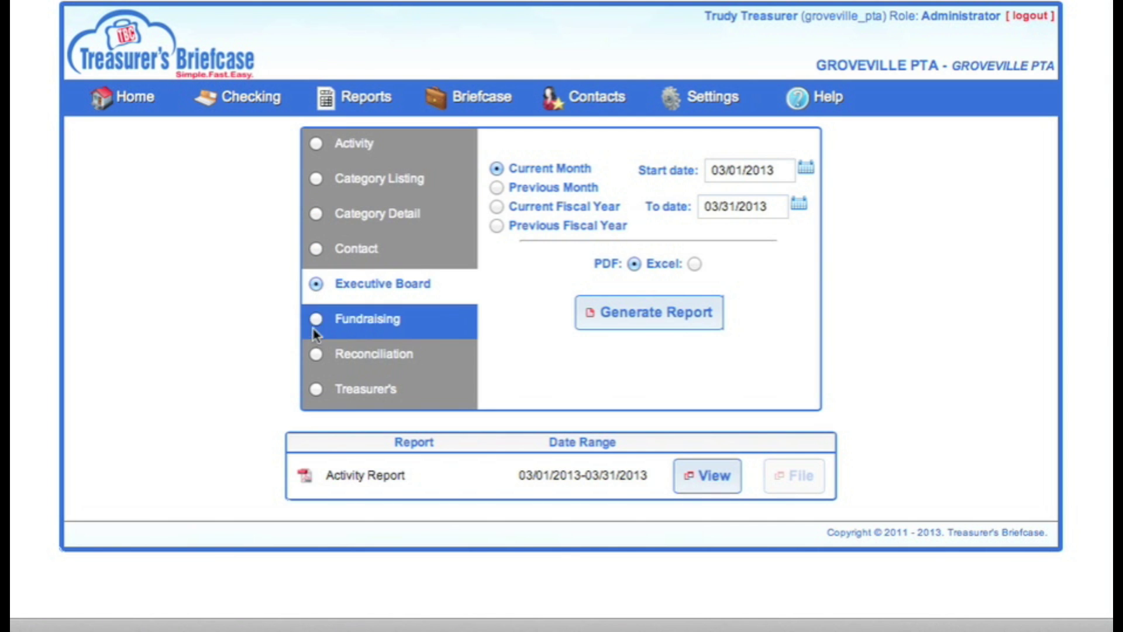
click(315, 391)
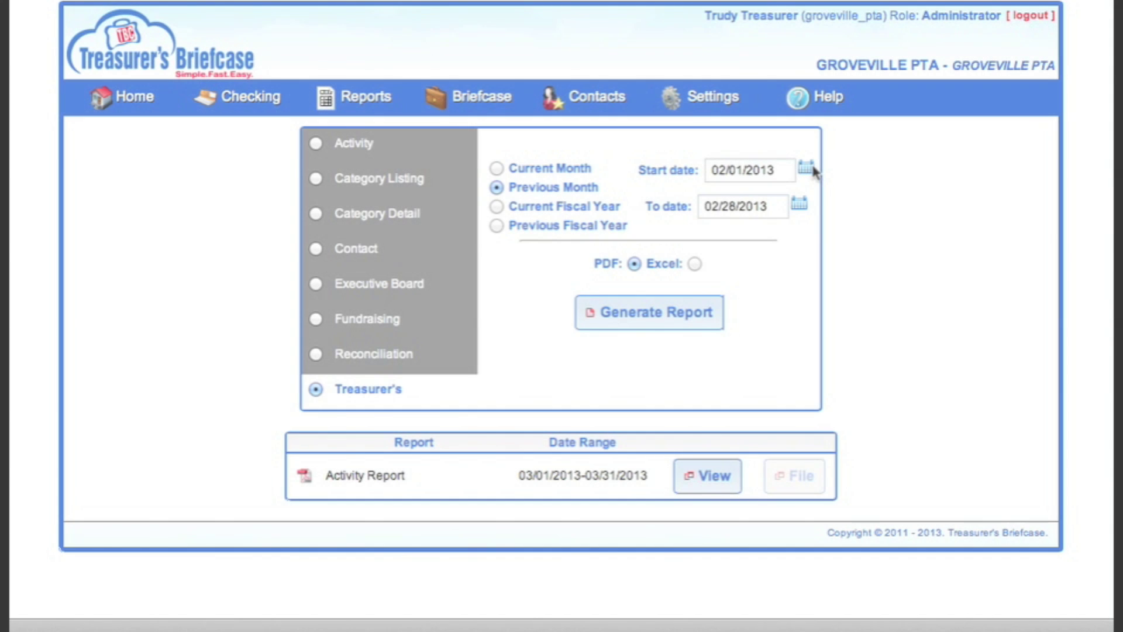
click(806, 169)
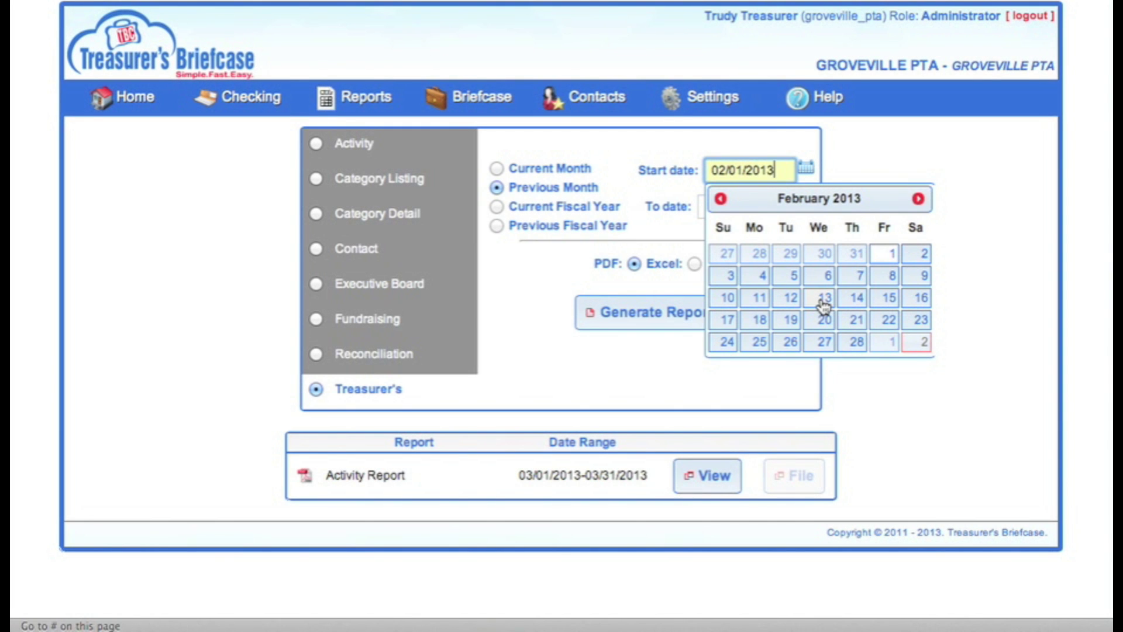
click(881, 297)
click(793, 206)
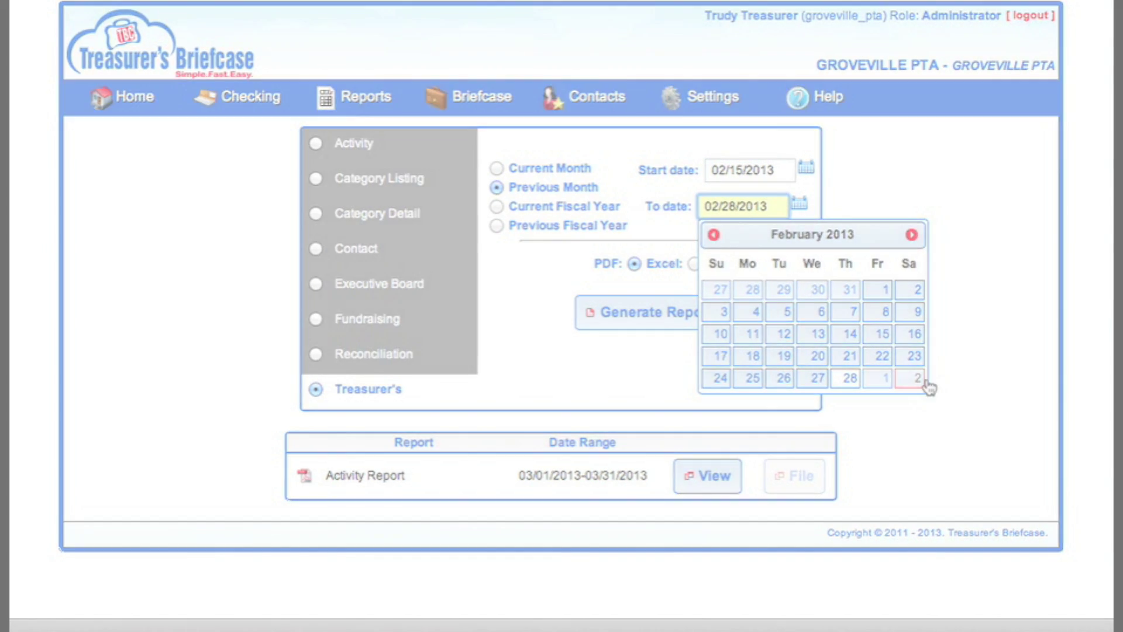
click(919, 380)
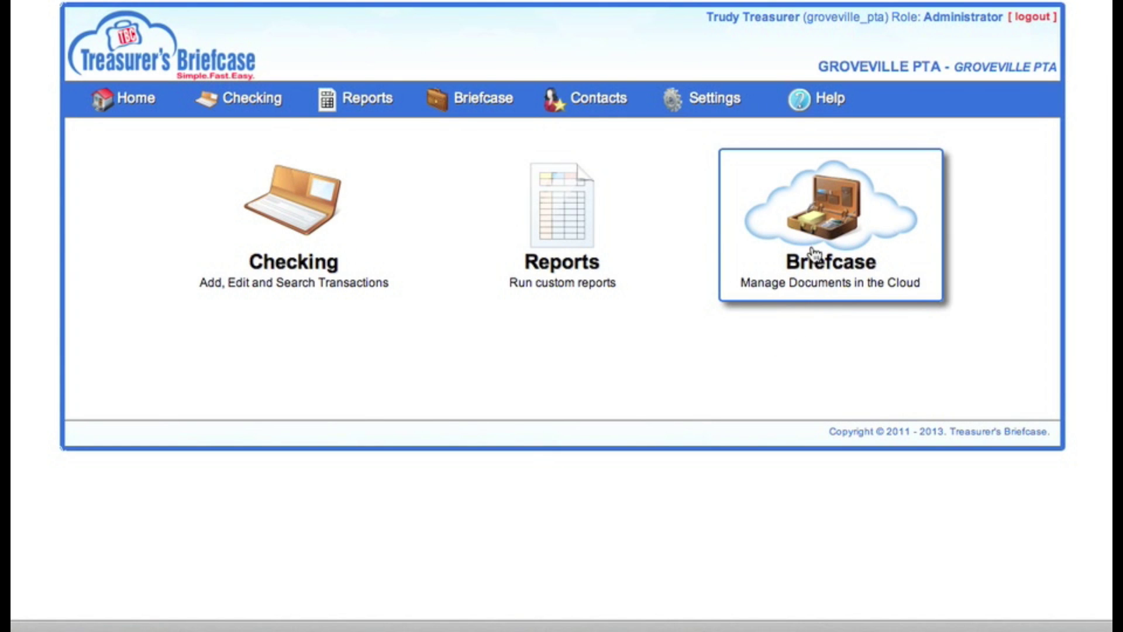
Open the Briefcase from the home page and unlock it by submitting the account PIN.
click(815, 251)
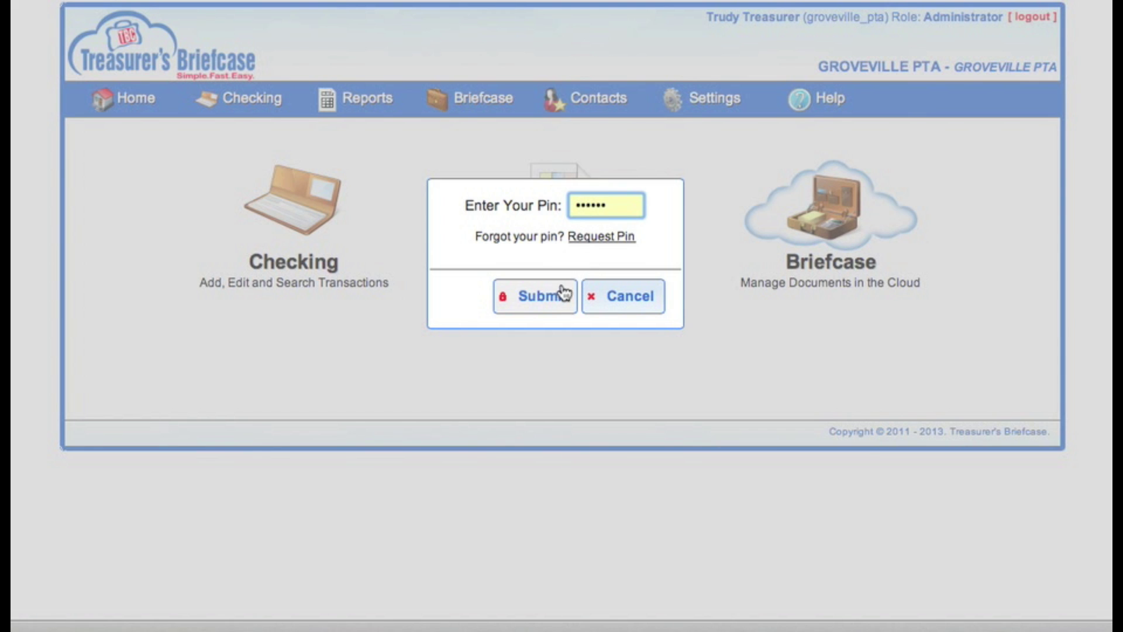
click(563, 295)
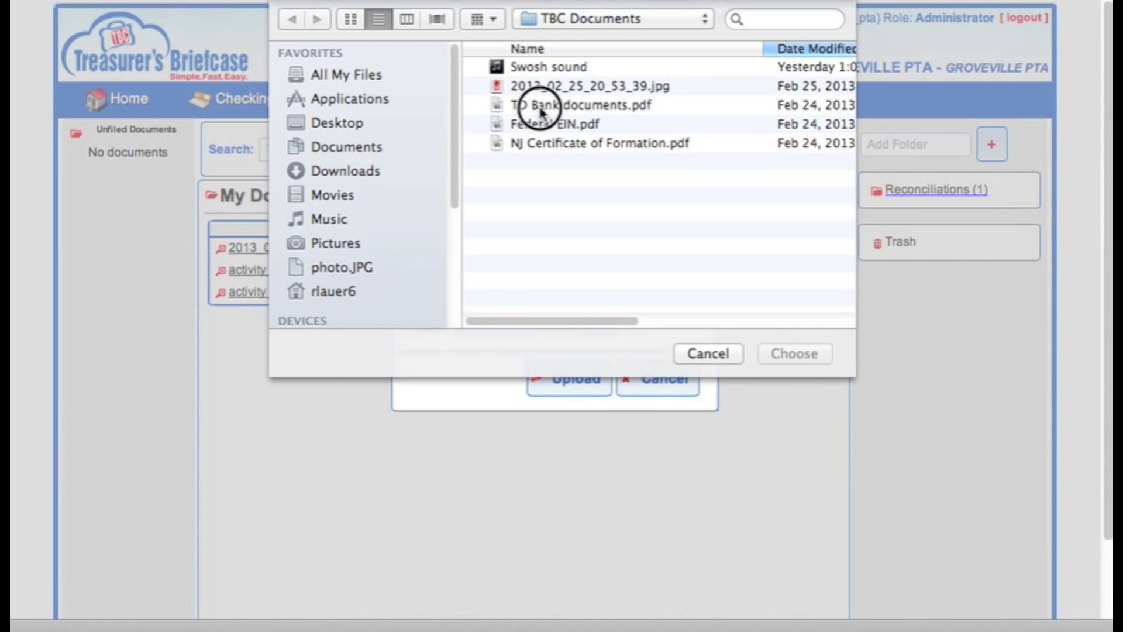
Upload TD Bank documents.pdf, choosing My Documents as the destination folder.
click(540, 110)
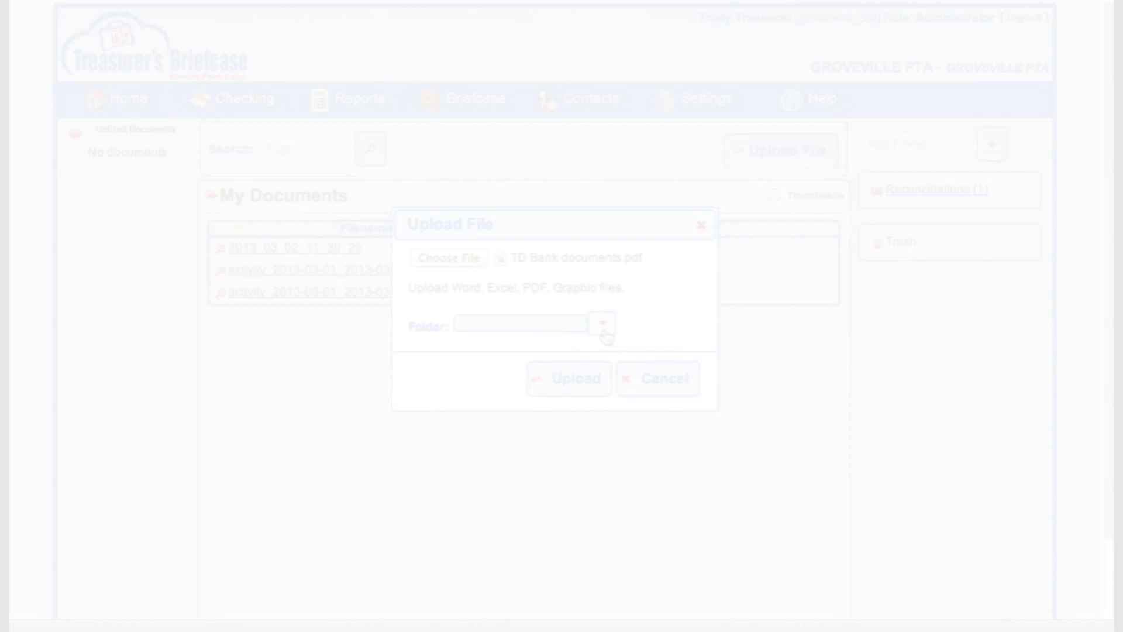
click(602, 323)
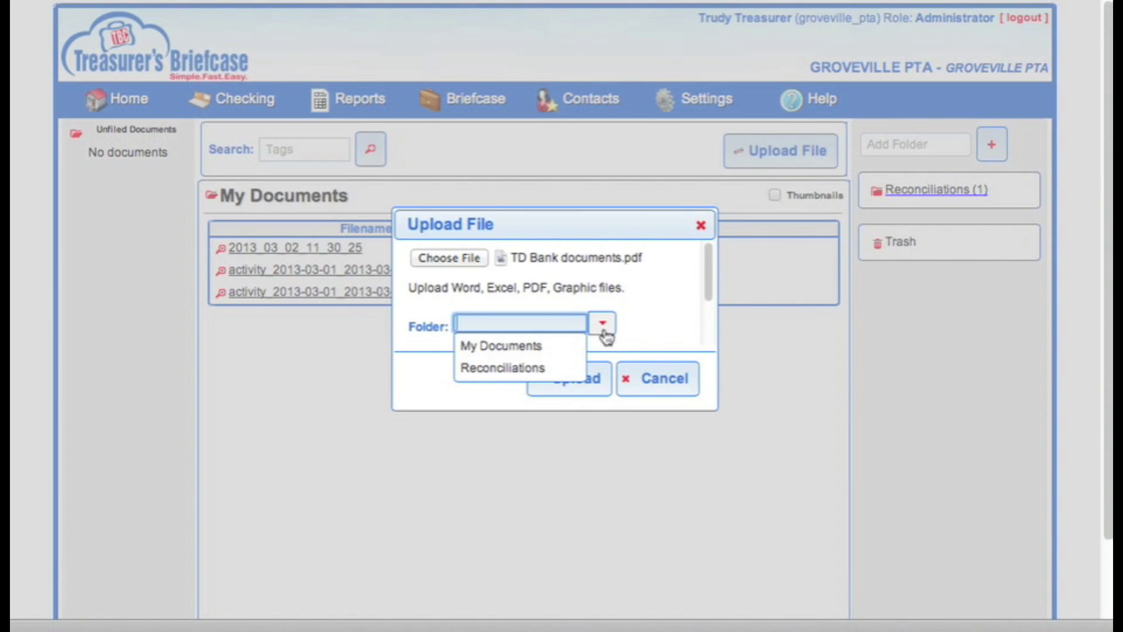
click(571, 344)
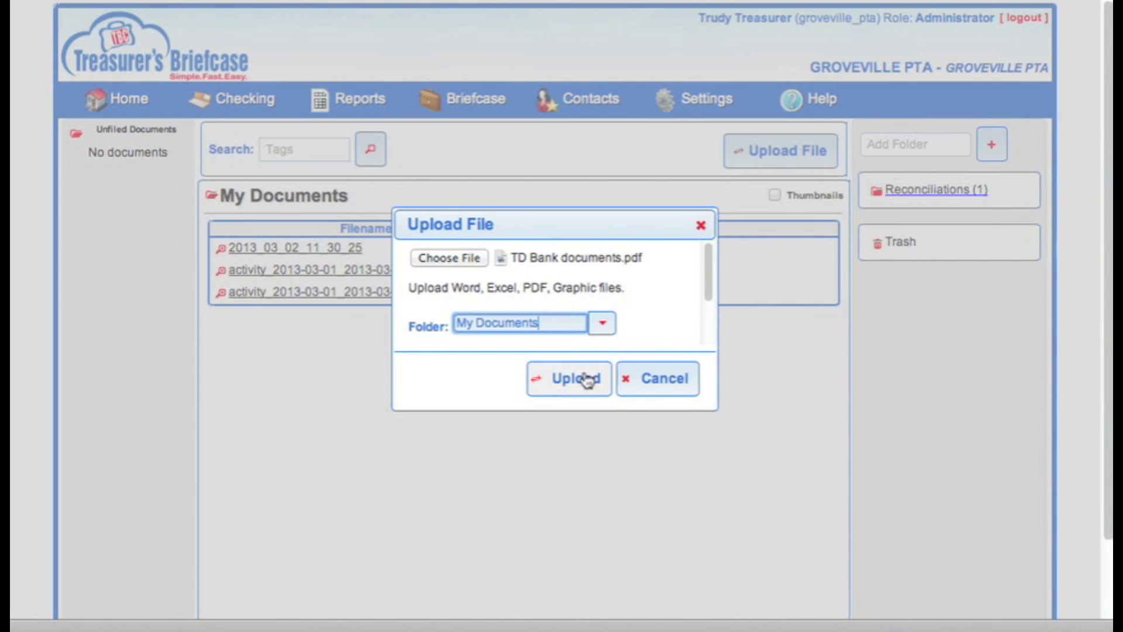
click(586, 379)
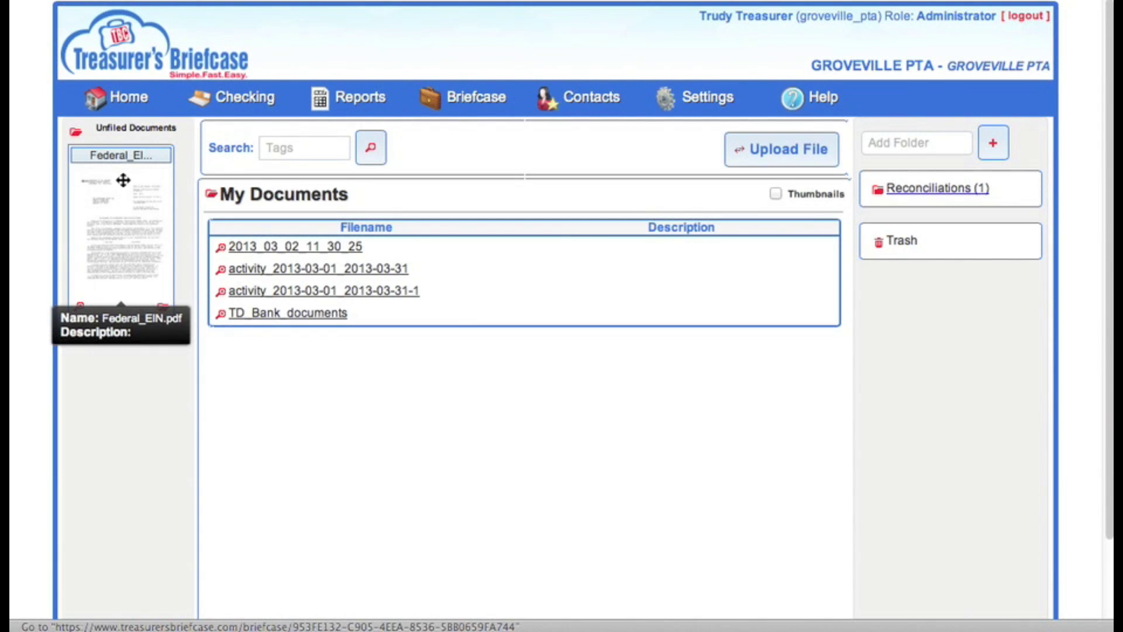
Drag Federal_EIN from Unfiled Documents into My Documents and add a new folder named Receipts.
drag(122, 180, 469, 245)
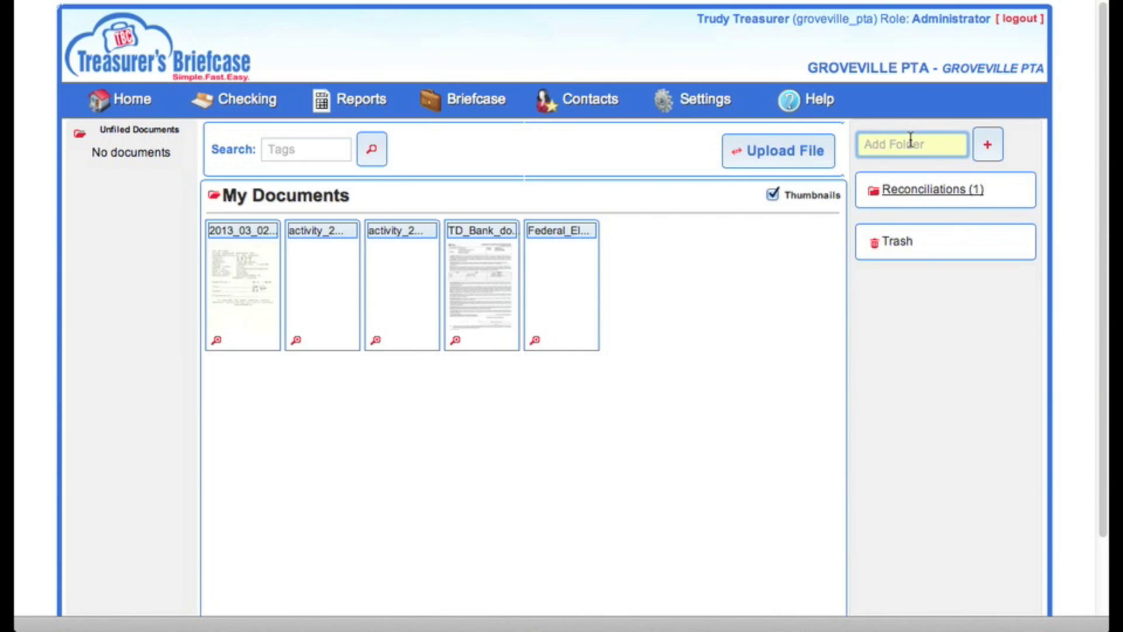
text(R)
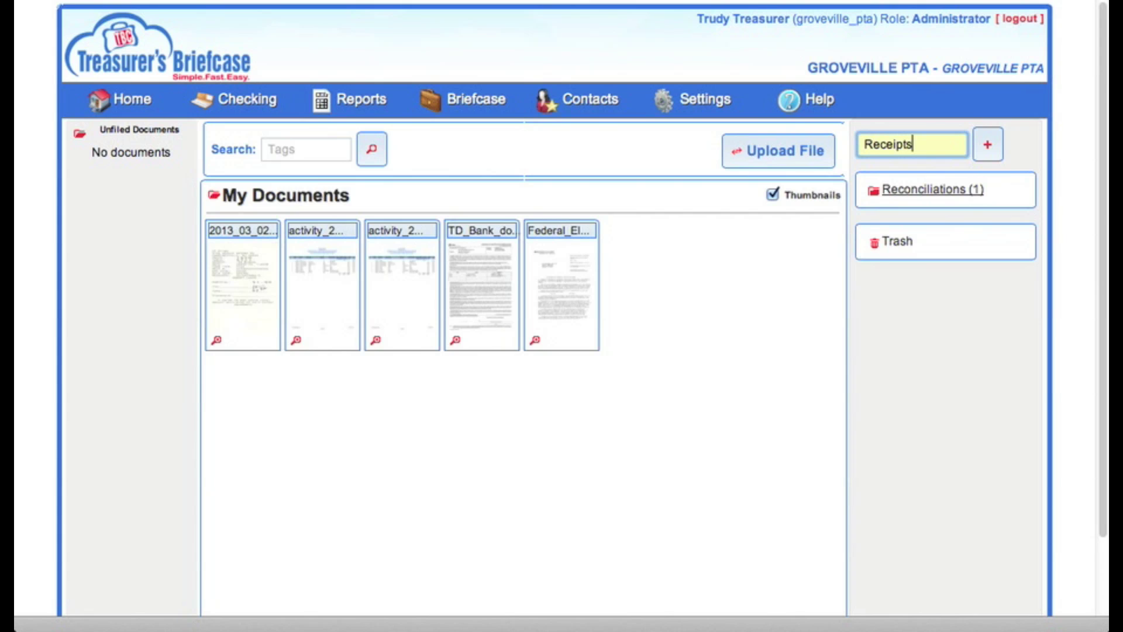
text(eceipts)
click(981, 150)
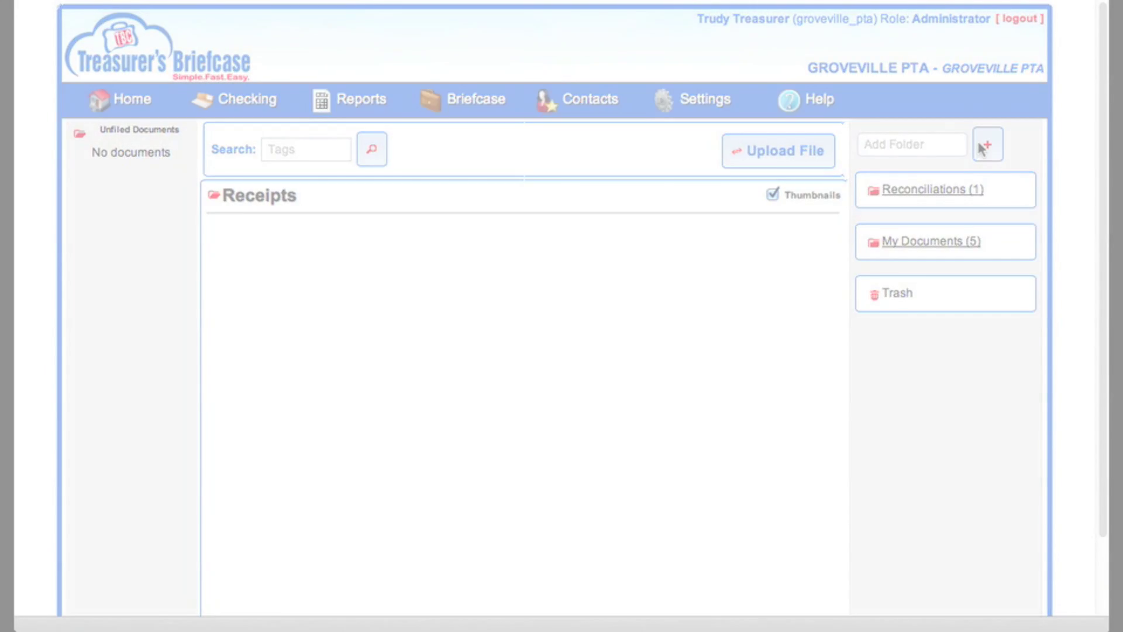